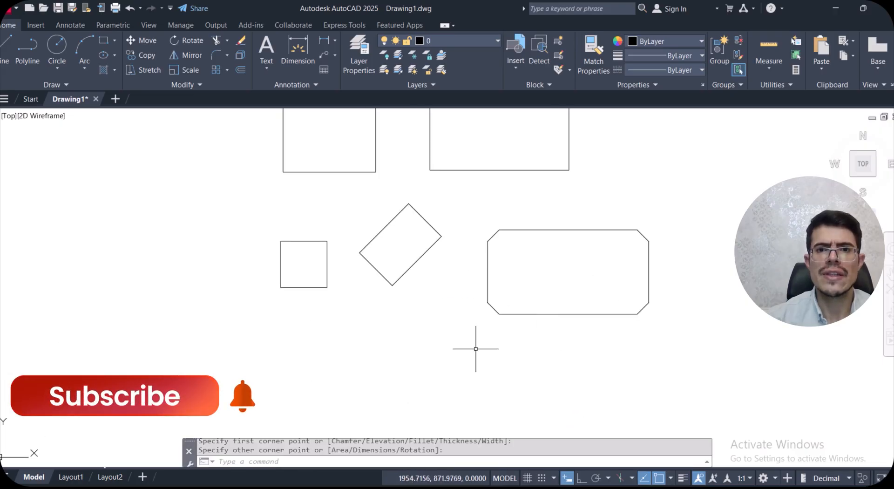
Start a rectangle with a 5-unit corner fillet radius, placing its first corner in the empty area below the small square.
{"action": "key", "text": "Return"}
{"action": "type", "text": "f"}
{"action": "key", "text": "Return"}
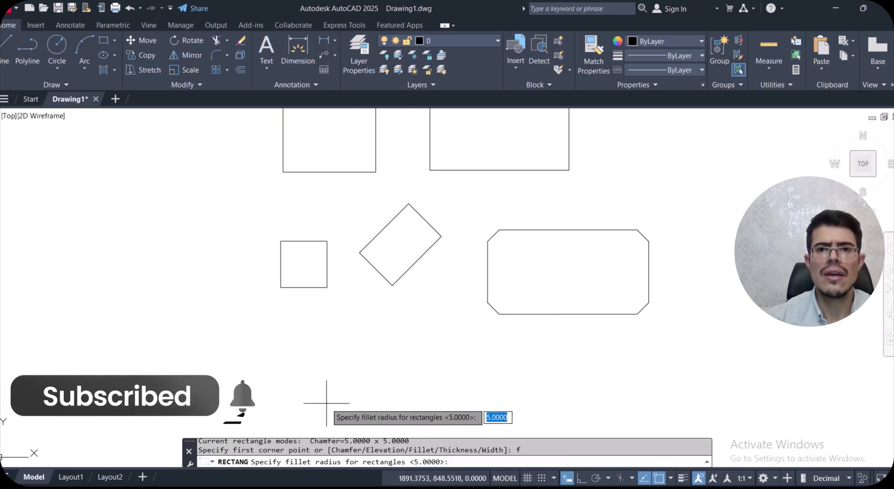
{"action": "key", "text": "Return"}
{"action": "left_click", "coordinate": [304, 373]}
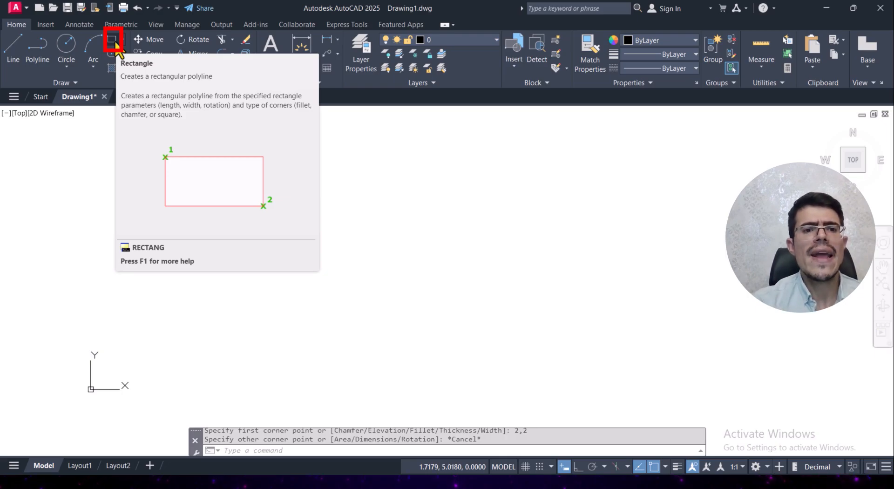
Draw a rectangle from first corner 2,2 to a freely picked opposite corner up and to the right.
{"action": "left_click", "coordinate": [114, 42]}
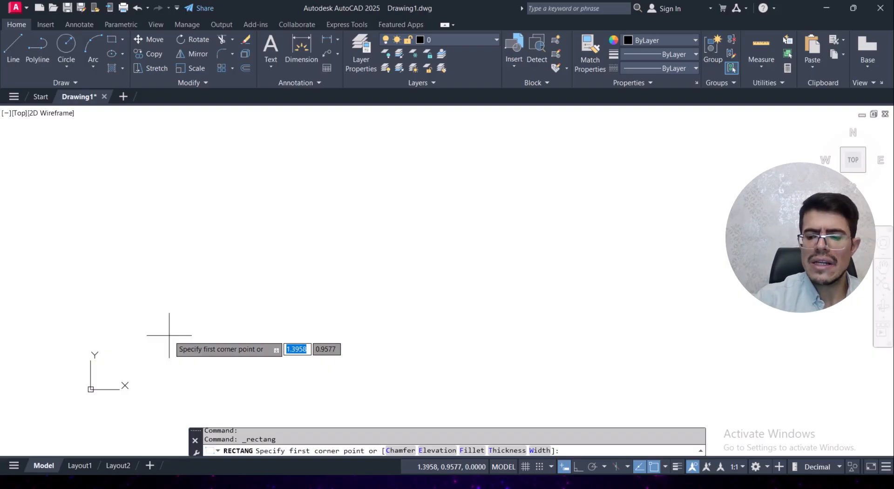
{"action": "type", "text": "2"}
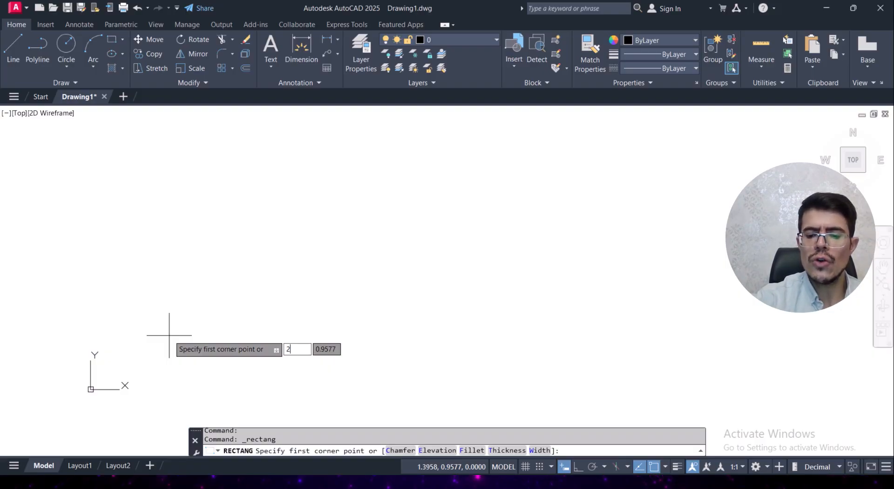
{"action": "key", "text": "Tab"}
{"action": "type", "text": "2"}
{"action": "key", "text": "Return"}
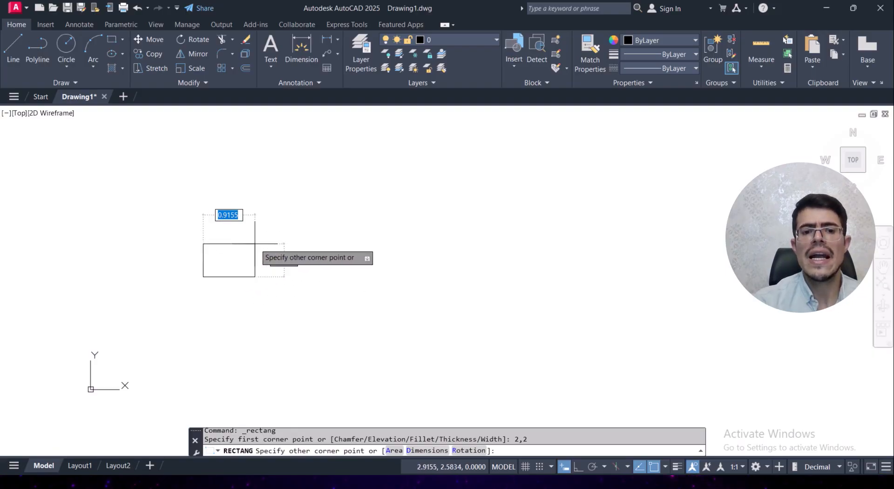
{"action": "left_click", "coordinate": [359, 164]}
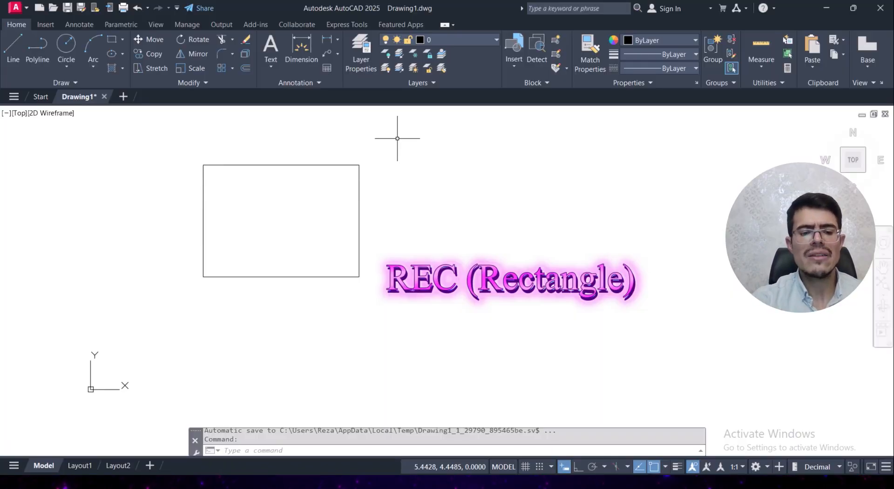
Draw a second rectangle beside the first, defined by an area of 10 and a length of 2.
{"action": "type", "text": "REC"}
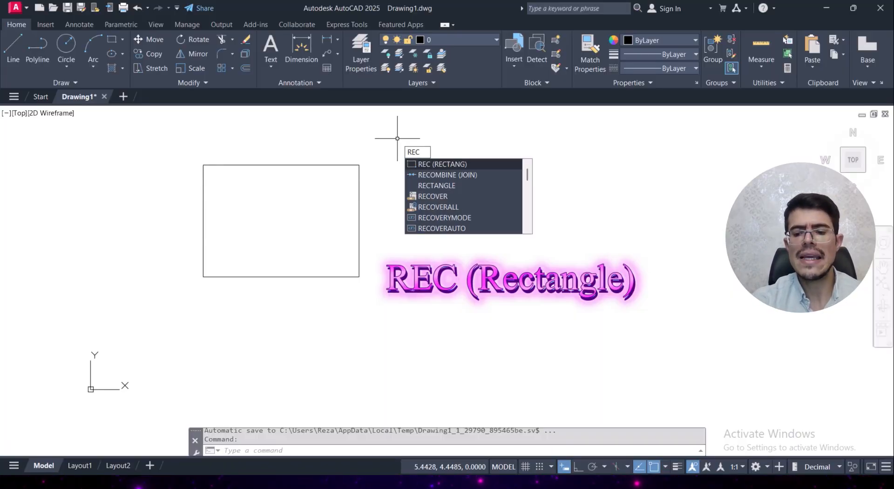
{"action": "key", "text": "Return"}
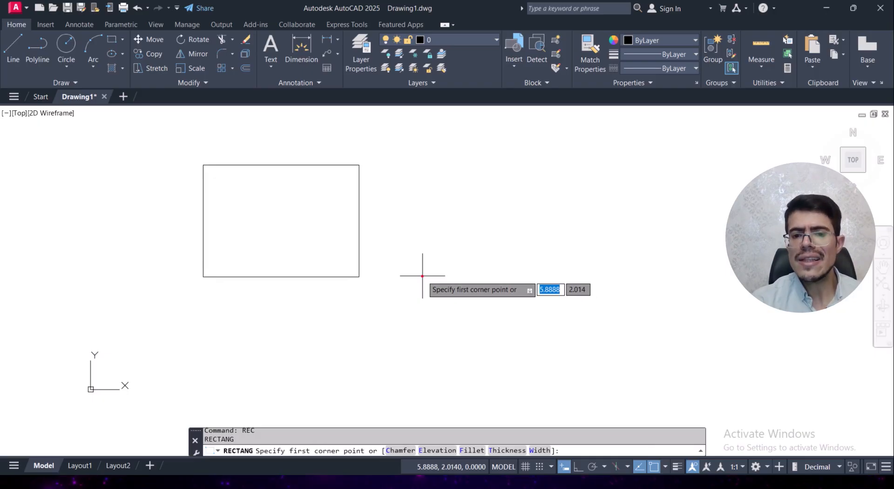
{"action": "left_click", "coordinate": [422, 276]}
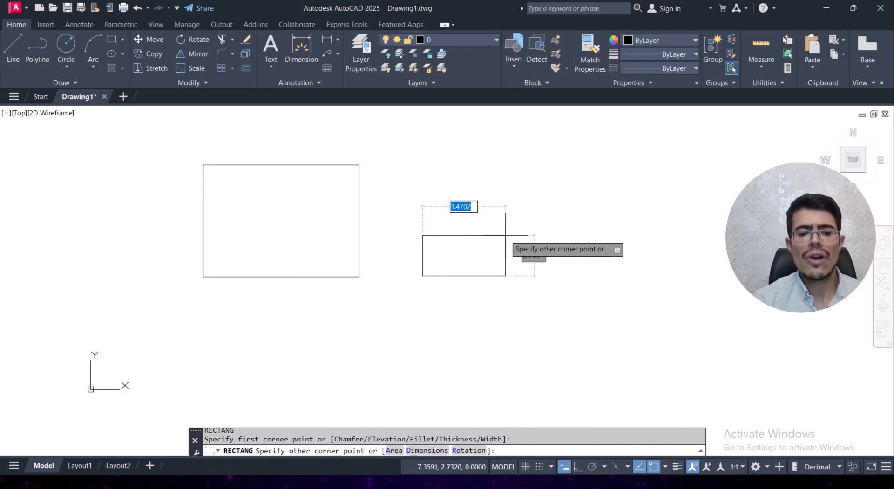
{"action": "type", "text": "a"}
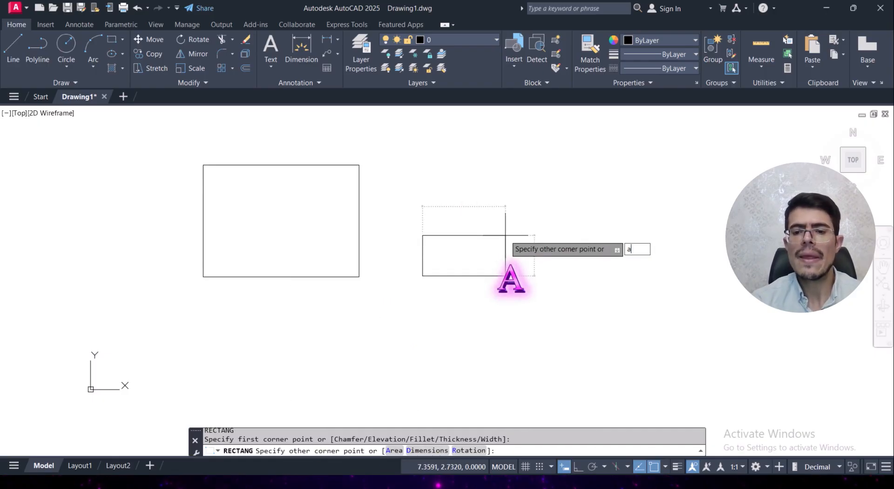
{"action": "key", "text": "Return"}
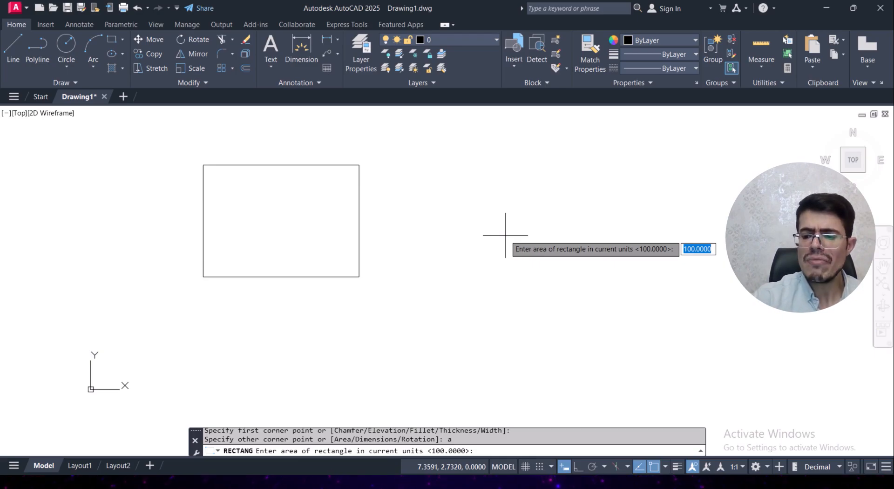
{"action": "type", "text": "10"}
{"action": "key", "text": "Return"}
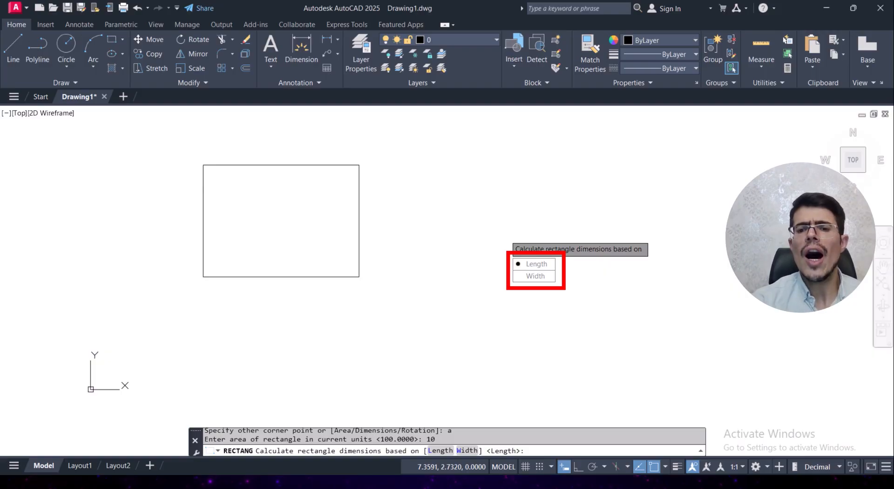
{"action": "left_click", "coordinate": [534, 264]}
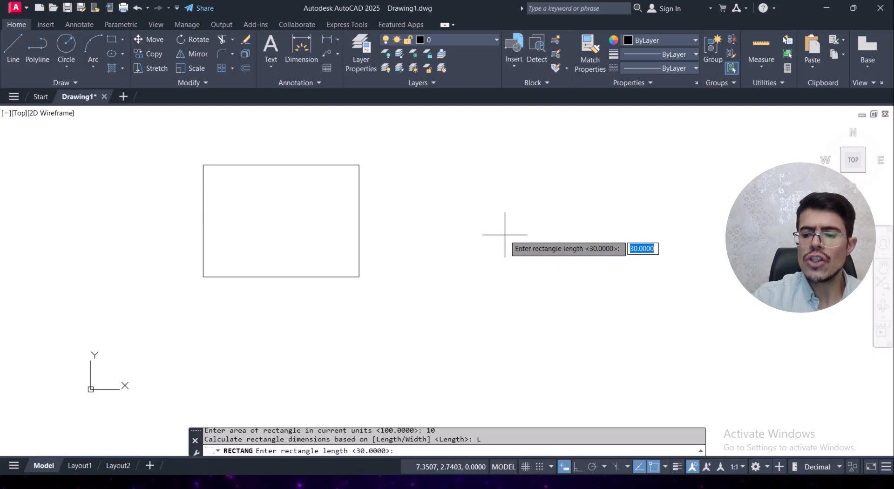
{"action": "type", "text": "2"}
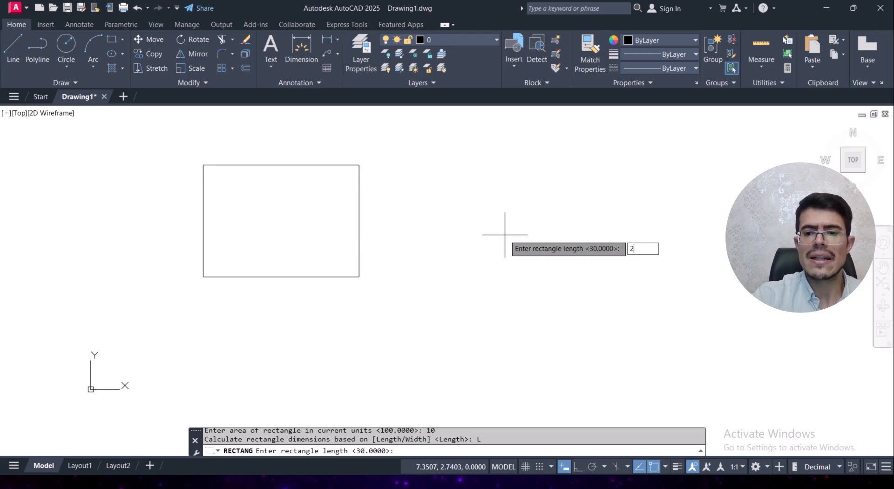
{"action": "key", "text": "Return"}
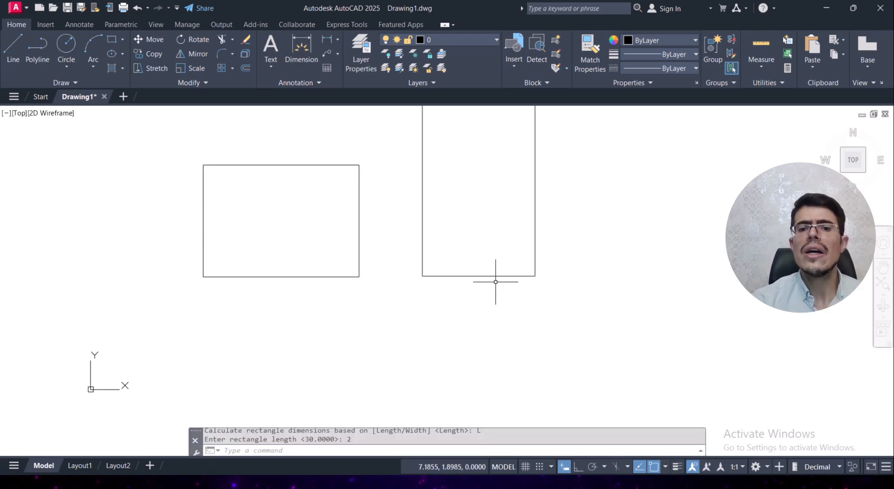
Check the bottom edge and right side of the tall rectangle with temporary dimensions, without placing them.
{"action": "middle_click_drag", "start_coordinate": [495, 259], "coordinate": [494, 262]}
{"action": "left_click", "coordinate": [304, 50]}
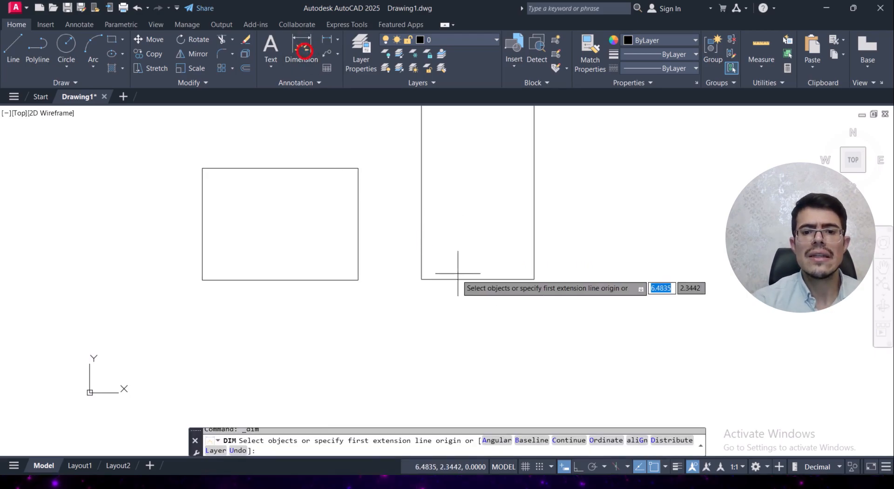
{"action": "left_click", "coordinate": [421, 278]}
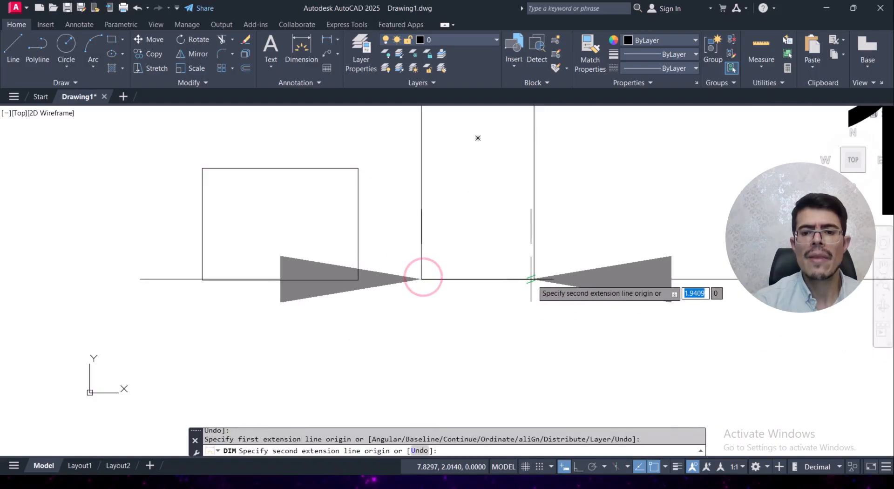
{"action": "left_click", "coordinate": [534, 279]}
{"action": "scroll", "coordinate": [535, 281], "scroll_direction": "down", "scroll_amount": 8}
{"action": "scroll", "coordinate": [538, 289], "scroll_direction": "up", "scroll_amount": 4}
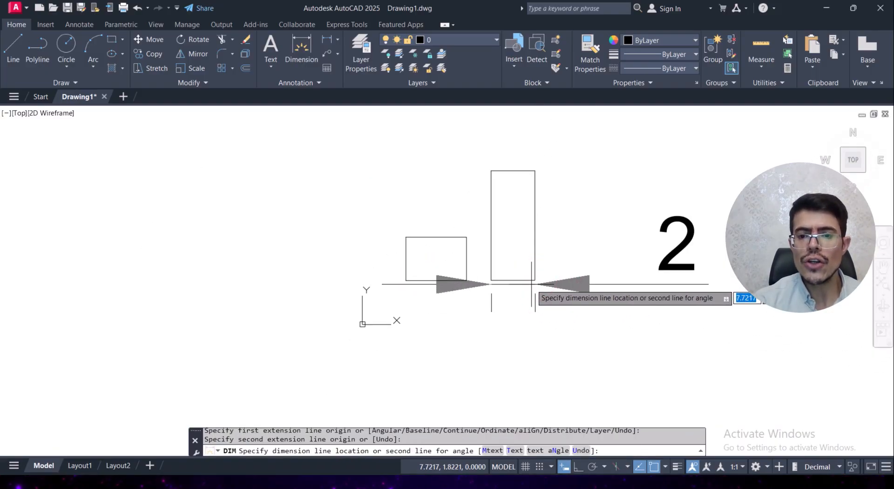
{"action": "left_click", "coordinate": [307, 50]}
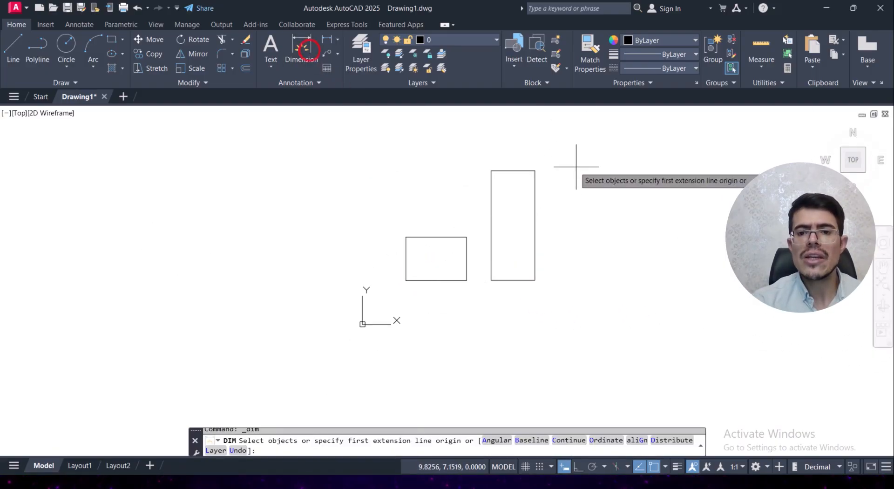
{"action": "left_click", "coordinate": [535, 170]}
{"action": "left_click", "coordinate": [534, 279]}
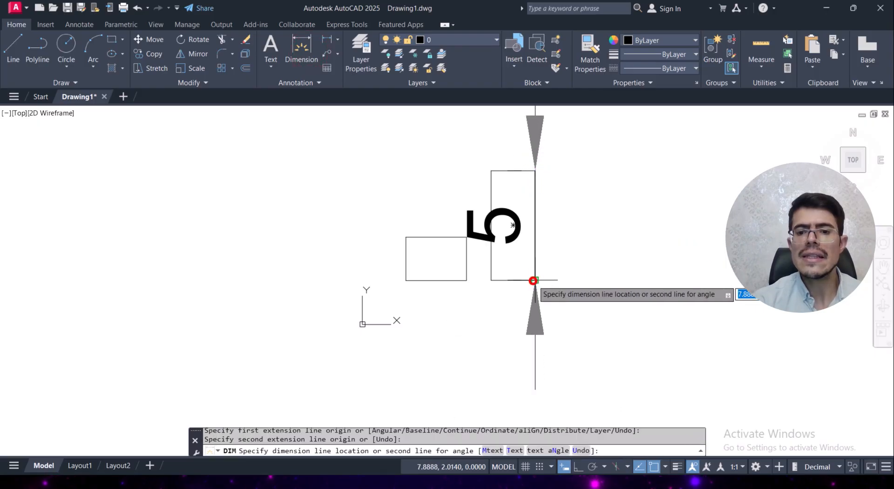
{"action": "key", "text": "Escape"}
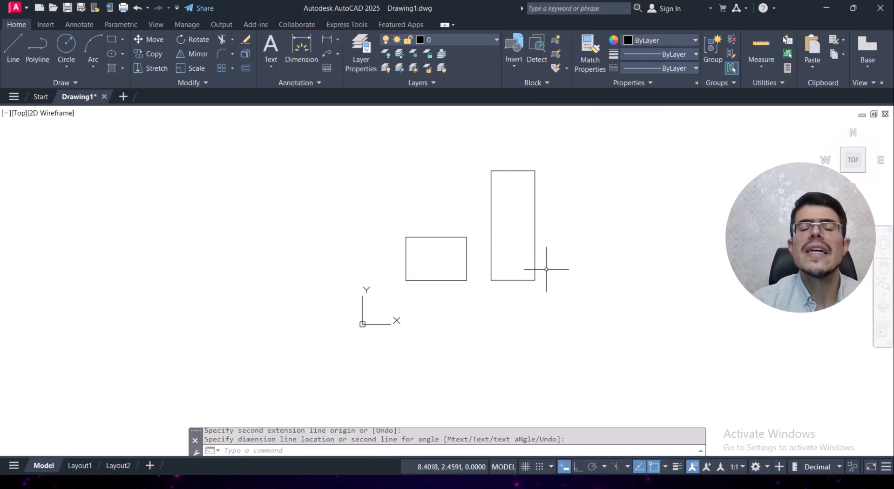
Draw a third rectangle beside the tall one using the Dimensions option, length 2 and width 5, oriented upward and to the right.
{"action": "scroll", "coordinate": [540, 256], "scroll_direction": "up", "scroll_amount": 2}
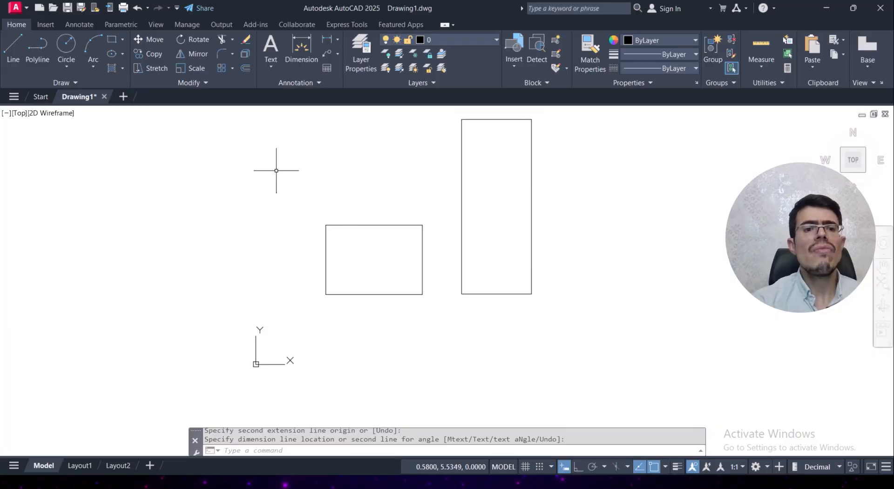
{"action": "left_click", "coordinate": [111, 40]}
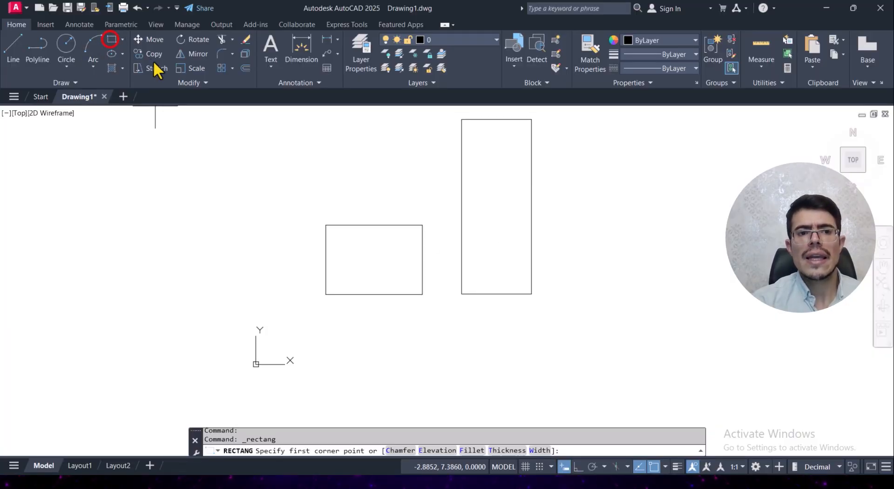
{"action": "left_click", "coordinate": [561, 293]}
{"action": "middle_click_drag", "start_coordinate": [561, 294], "coordinate": [449, 284]}
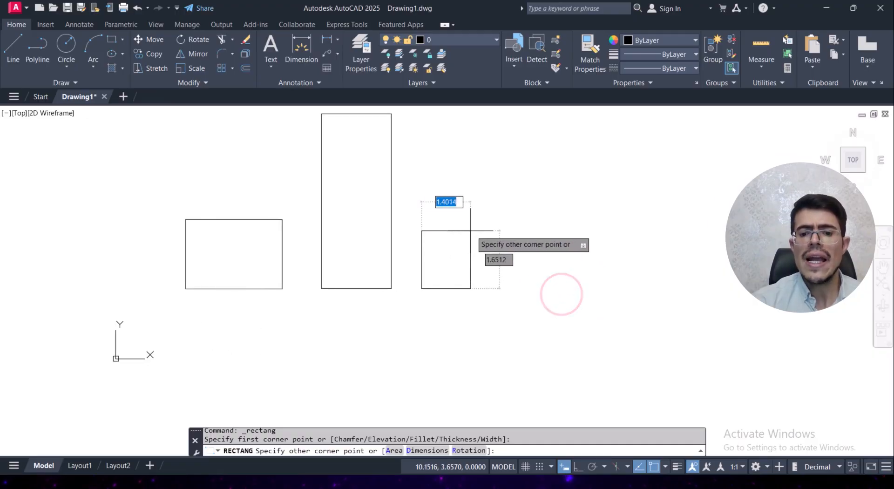
{"action": "scroll", "coordinate": [484, 235], "scroll_direction": "up", "scroll_amount": 2}
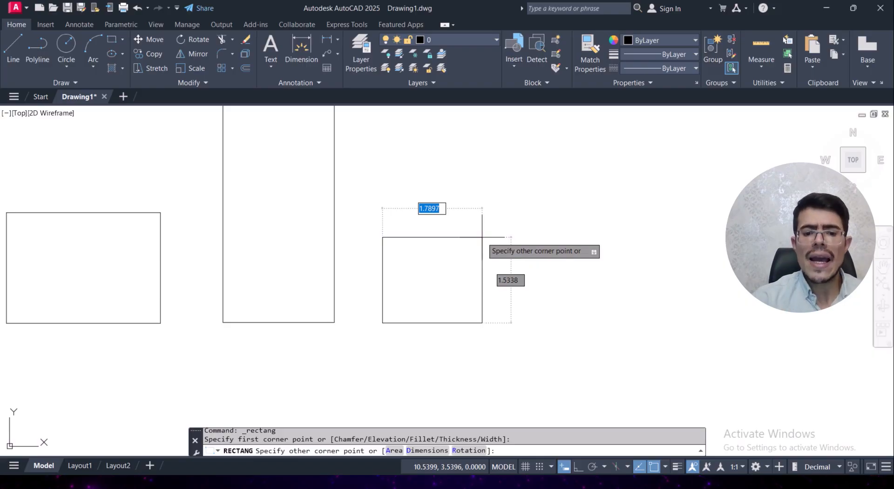
{"action": "type", "text": "d"}
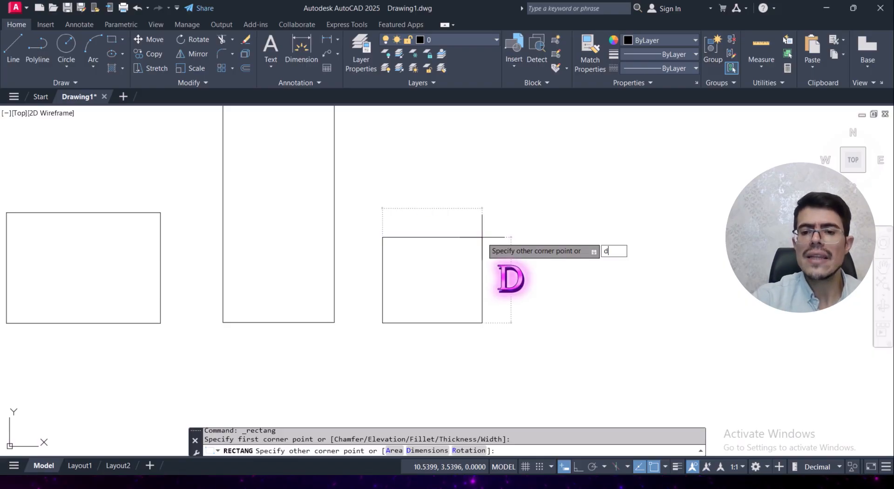
{"action": "key", "text": "Return"}
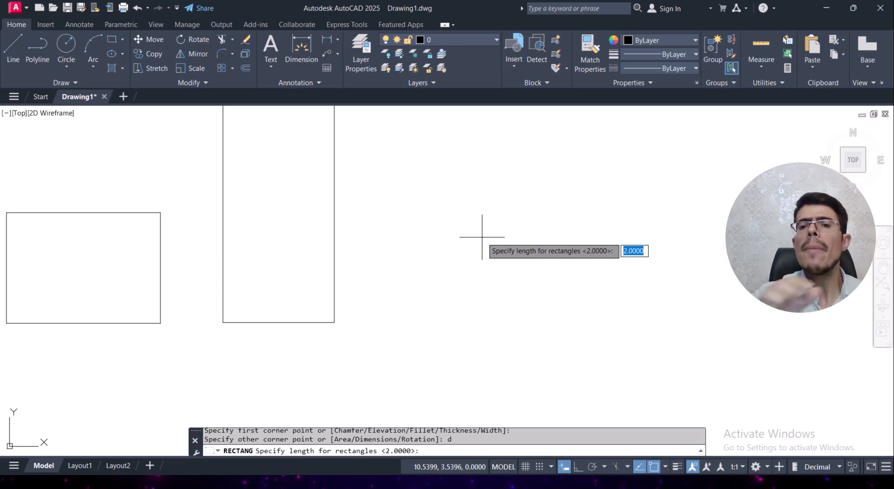
{"action": "type", "text": "2"}
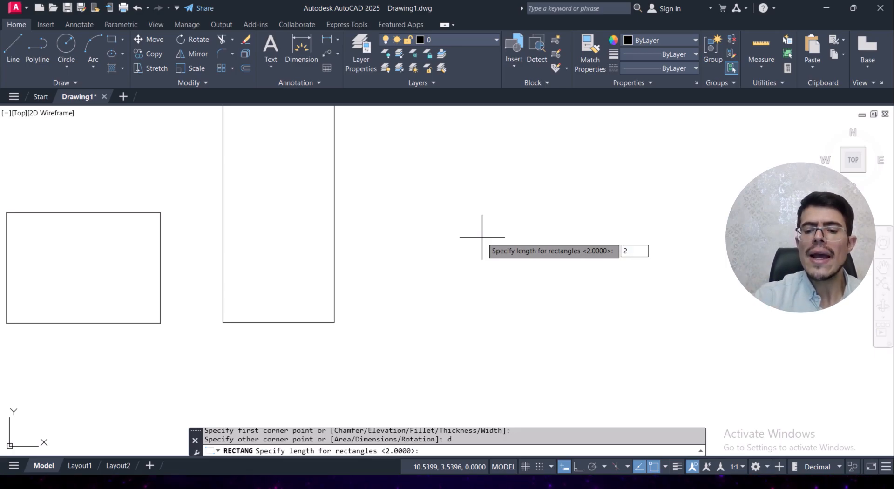
{"action": "key", "text": "Return"}
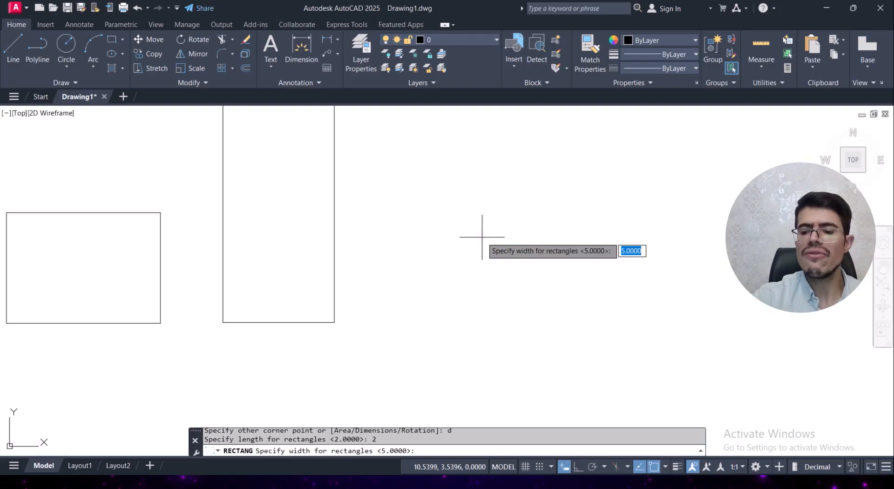
{"action": "type", "text": "5"}
{"action": "key", "text": "Return"}
{"action": "scroll", "coordinate": [493, 233], "scroll_direction": "down", "scroll_amount": 4}
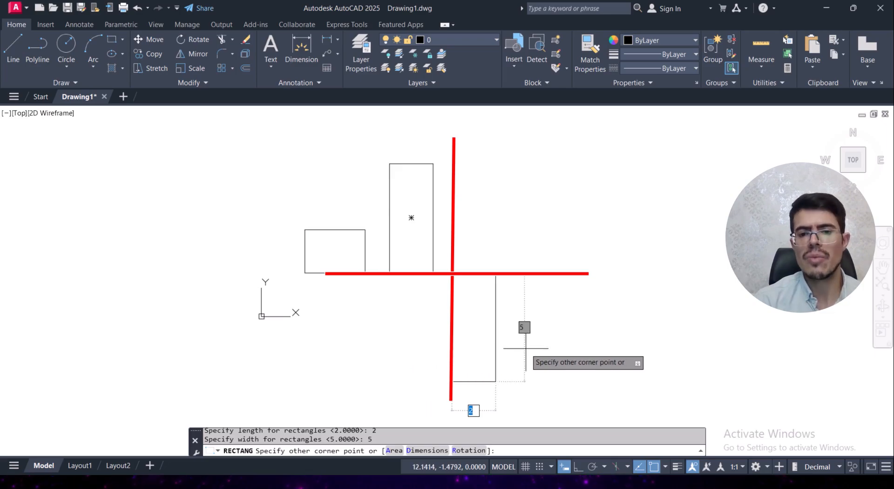
{"action": "left_click", "coordinate": [524, 216]}
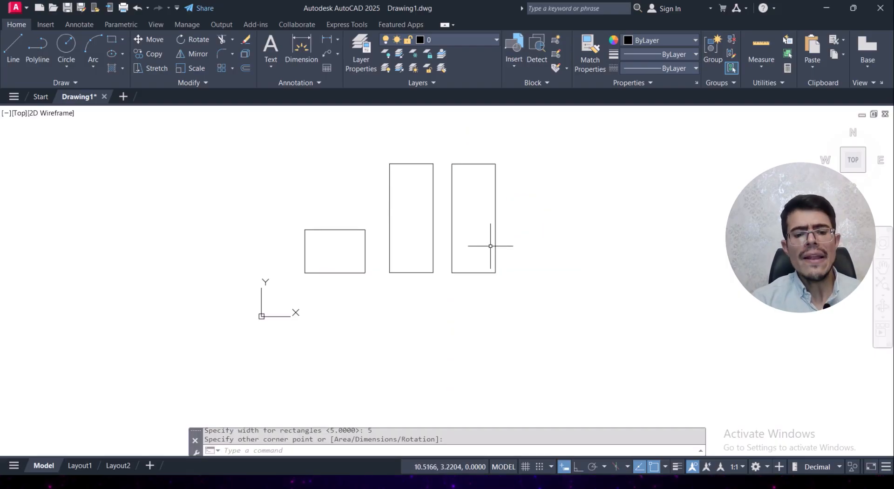
Start a rectangle with its first corner beside the third one and set its rotation angle to 45 degrees.
{"action": "type", "text": "rec"}
{"action": "key", "text": "Return"}
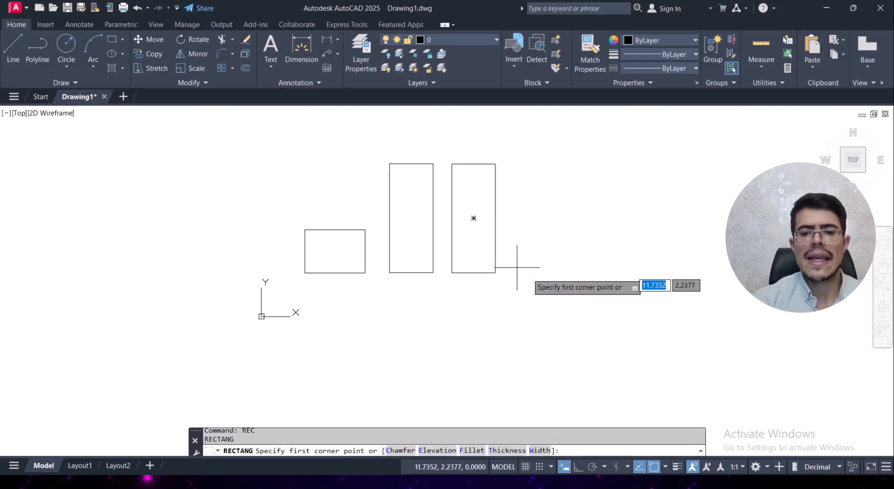
{"action": "left_click", "coordinate": [519, 271]}
{"action": "scroll", "coordinate": [535, 261], "scroll_direction": "up", "scroll_amount": 3}
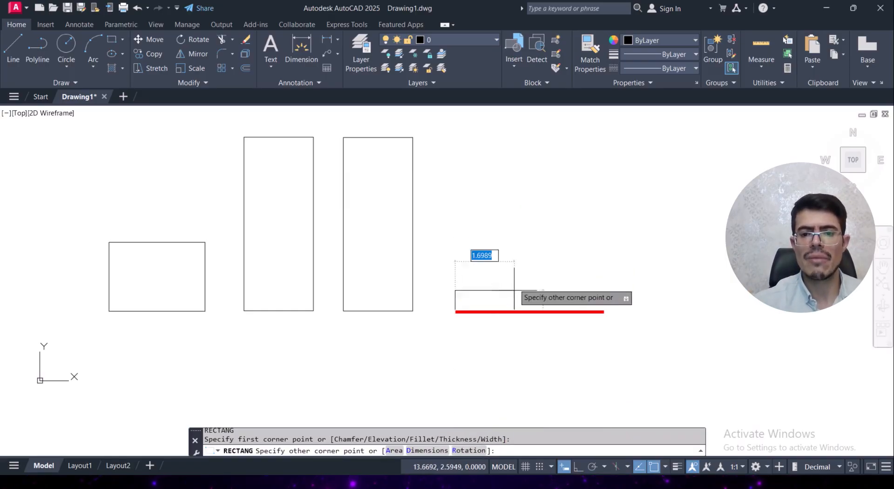
{"action": "type", "text": "r"}
{"action": "key", "text": "Return"}
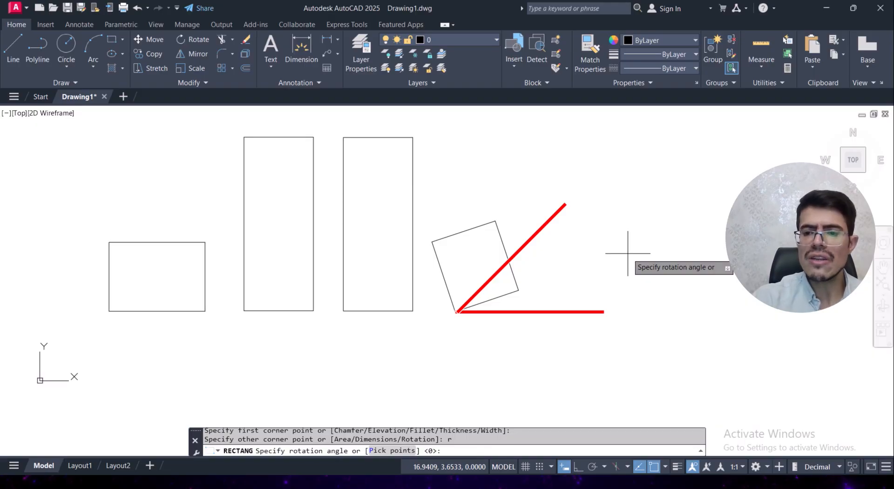
{"action": "type", "text": "45"}
{"action": "key", "text": "Return"}
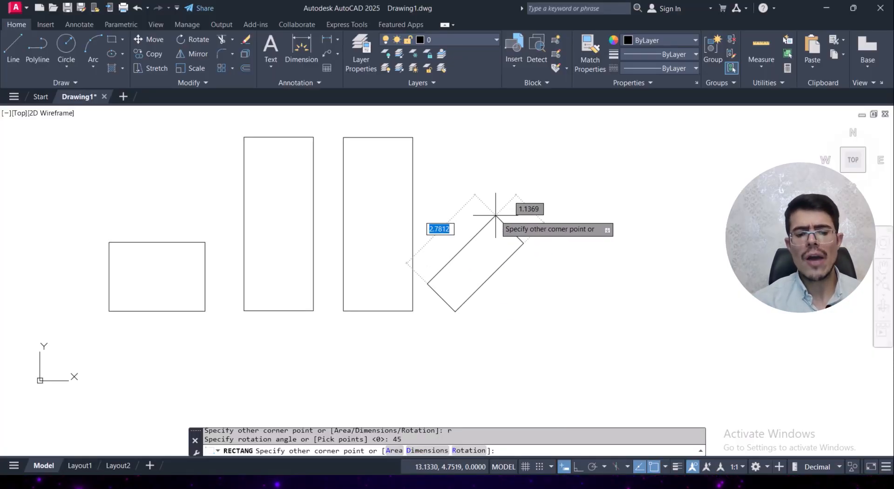
Set the rotated rectangle's dimensions to length 5 and width 2, and place it oriented upward to the right.
{"action": "type", "text": "d"}
{"action": "key", "text": "Return"}
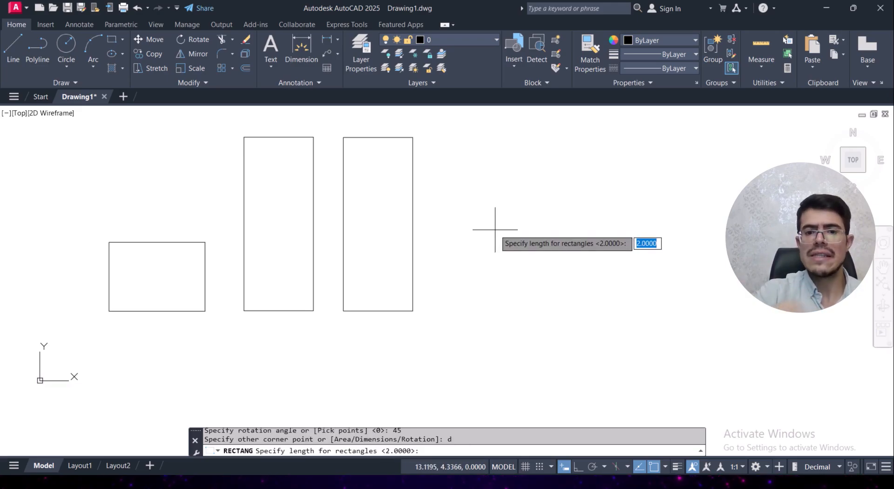
{"action": "type", "text": "2"}
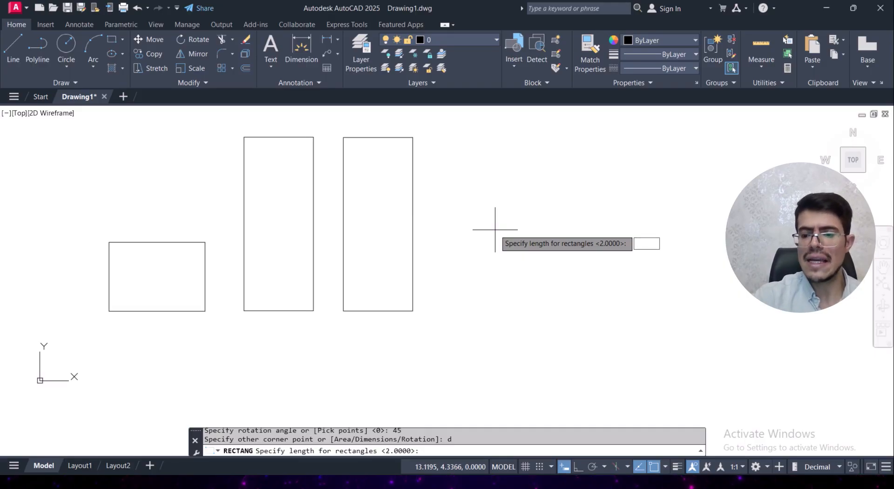
{"action": "type", "text": "5"}
{"action": "key", "text": "Return"}
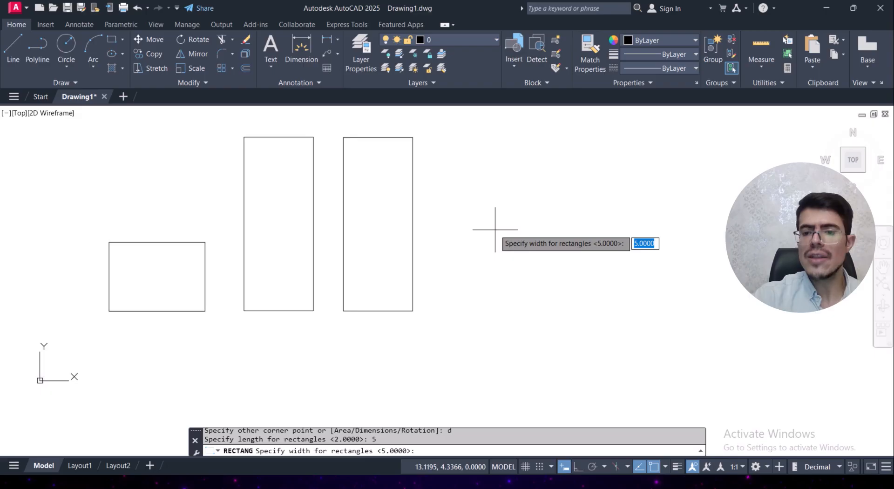
{"action": "type", "text": "2"}
{"action": "key", "text": "Return"}
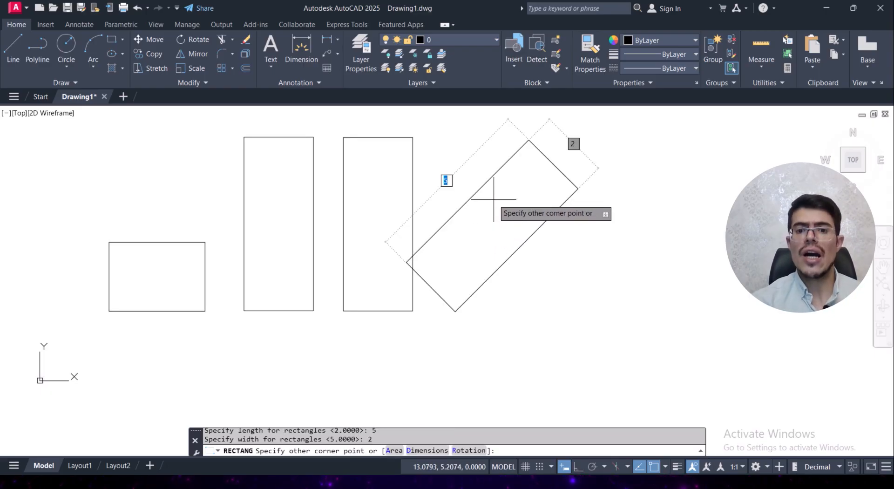
{"action": "middle_click_drag", "start_coordinate": [502, 216], "coordinate": [481, 224]}
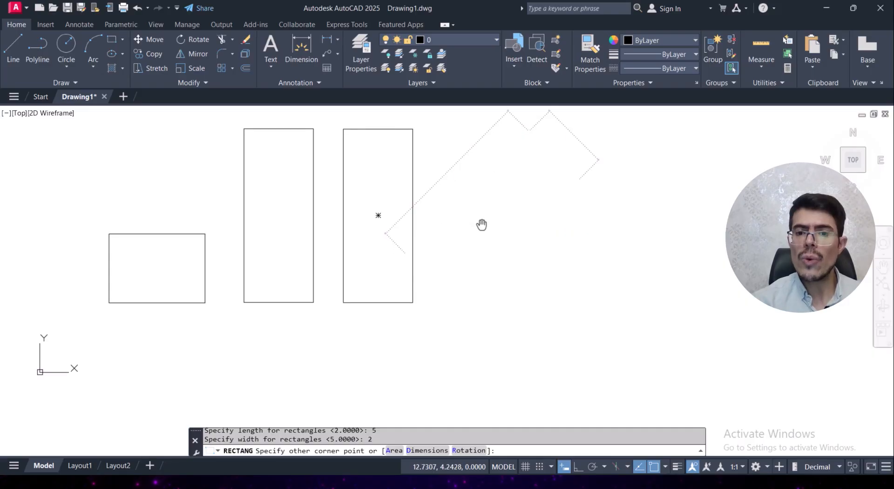
{"action": "scroll", "coordinate": [485, 182], "scroll_direction": "down", "scroll_amount": 2}
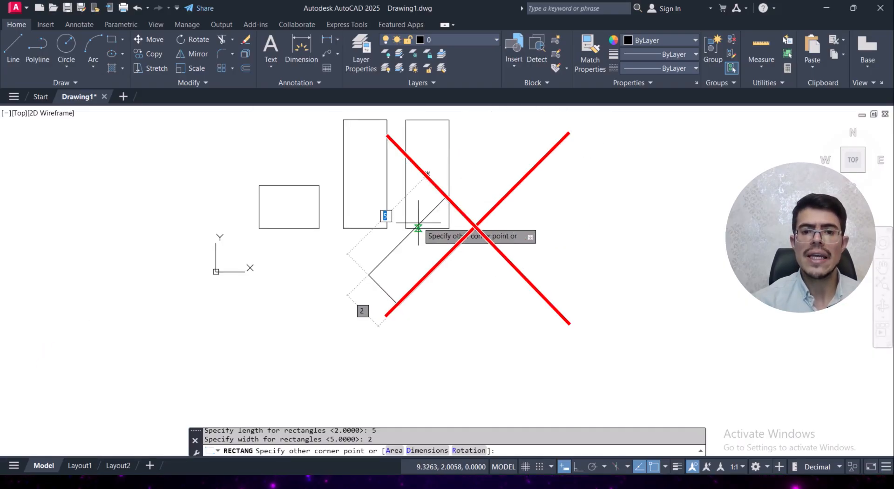
{"action": "left_click", "coordinate": [578, 234]}
Draw an upright rectangle beside the rotated one, with rotation 0 and the opposite corner at relative 2,5.
{"action": "scroll", "coordinate": [536, 163], "scroll_direction": "up", "scroll_amount": 2}
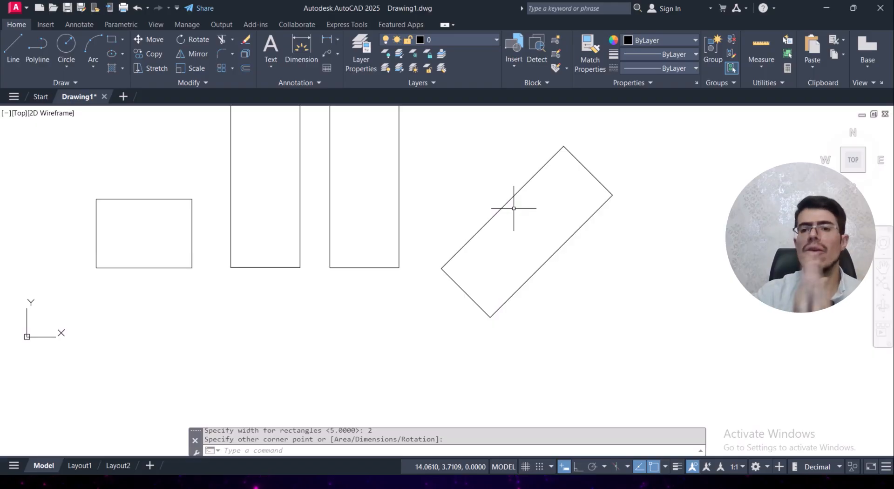
{"action": "mouse_move", "coordinate": [508, 199]}
{"action": "middle_mouse_down"}
{"action": "mouse_move", "coordinate": [499, 183]}
{"action": "mouse_move", "coordinate": [302, 220]}
{"action": "middle_mouse_up"}
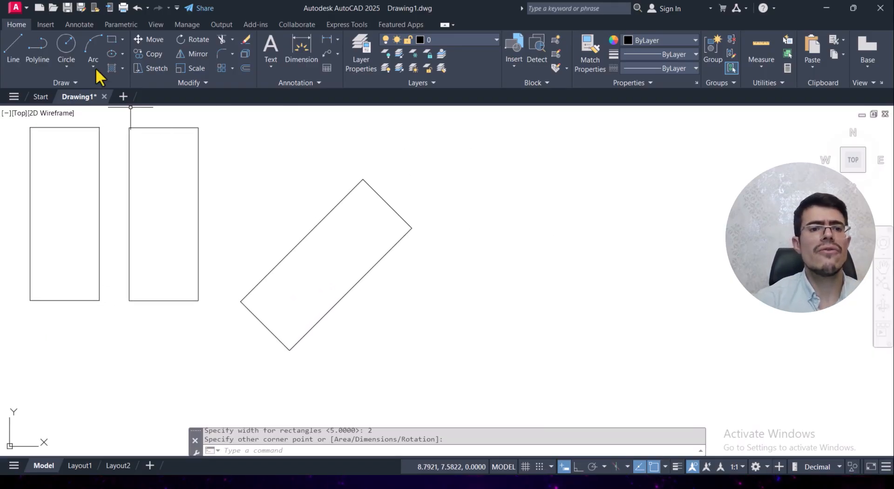
{"action": "left_click", "coordinate": [113, 43]}
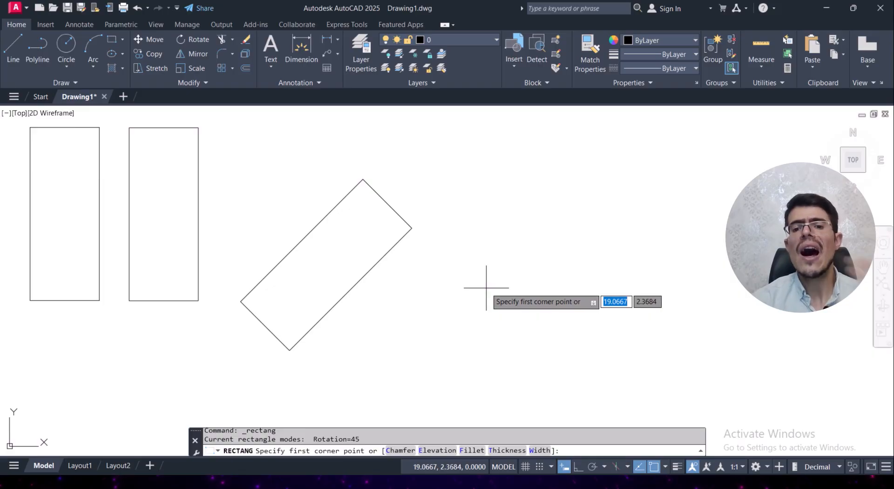
{"action": "left_click", "coordinate": [486, 288]}
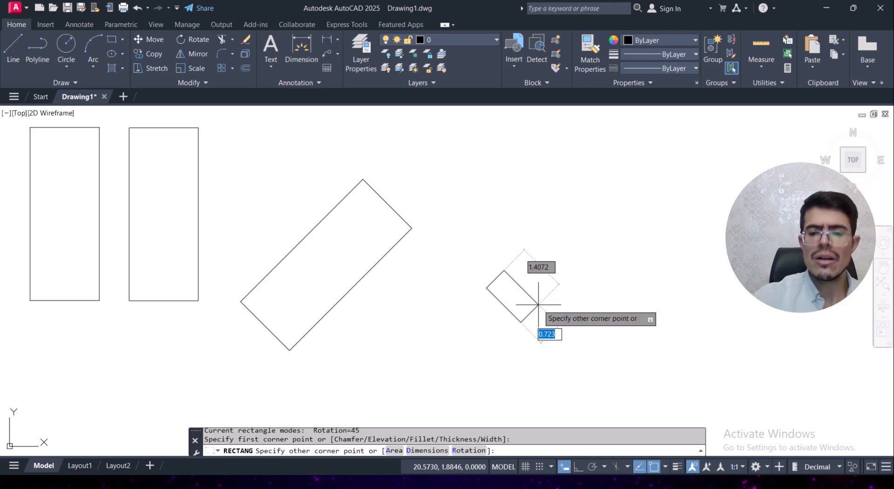
{"action": "left_click", "coordinate": [465, 450]}
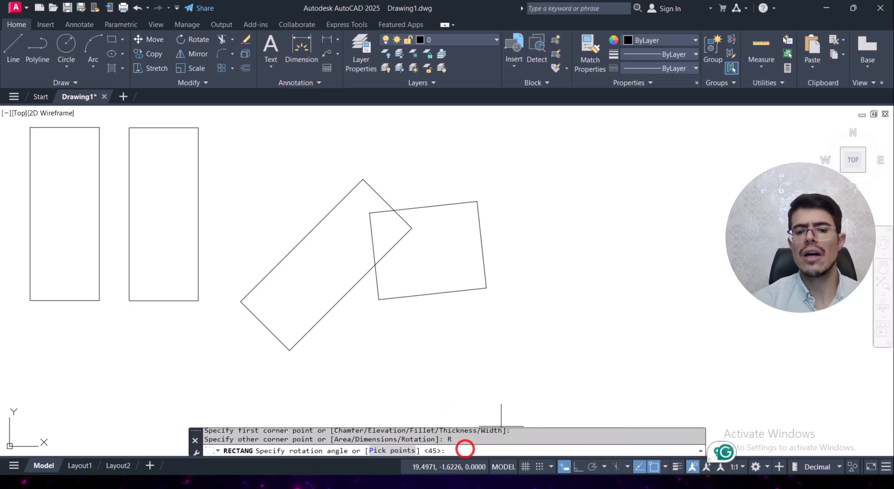
{"action": "type", "text": "0"}
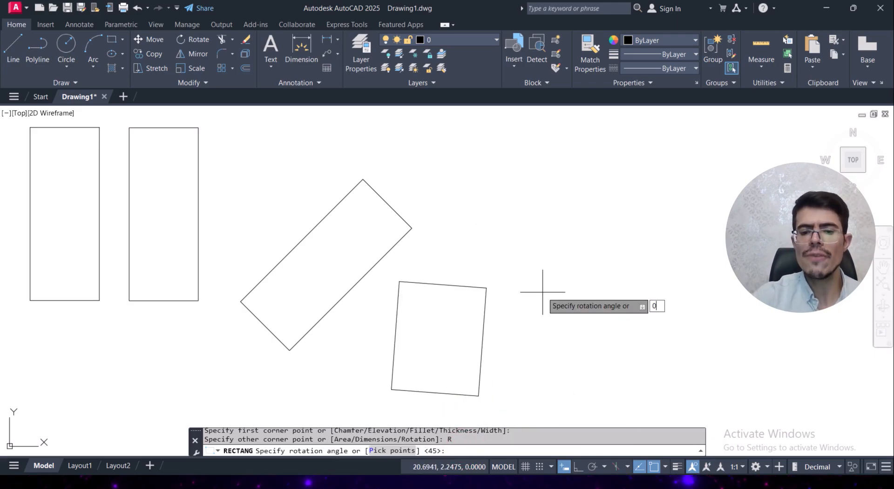
{"action": "key", "text": "Return"}
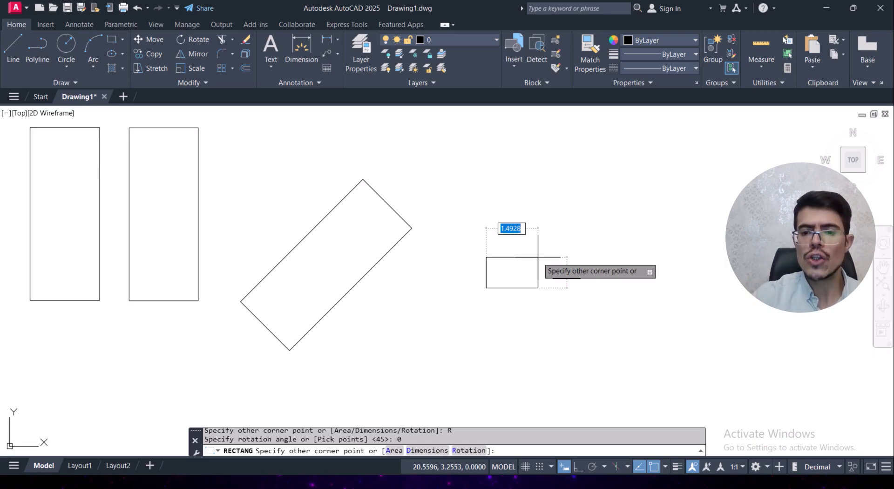
{"action": "type", "text": "2"}
{"action": "key", "text": "Tab"}
{"action": "type", "text": "5"}
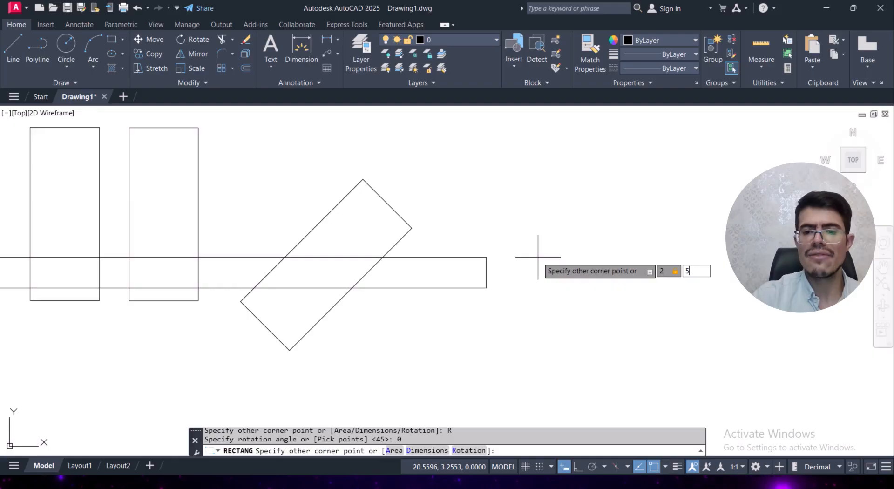
{"action": "key", "text": "Return"}
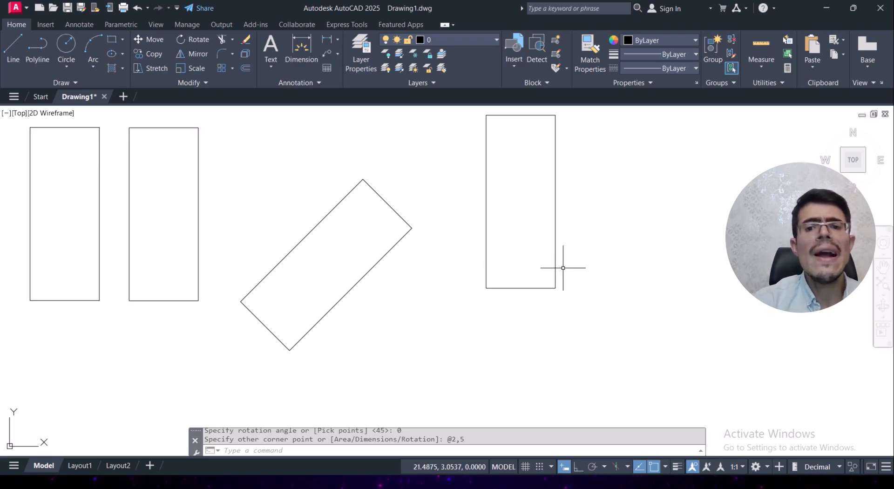
{"action": "left_click", "coordinate": [117, 45]}
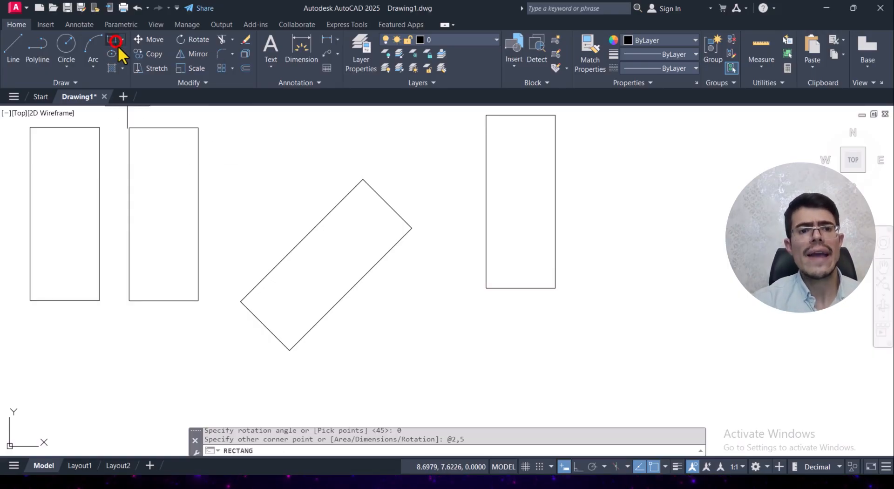
{"action": "middle_click_drag", "start_coordinate": [527, 241], "coordinate": [282, 242]}
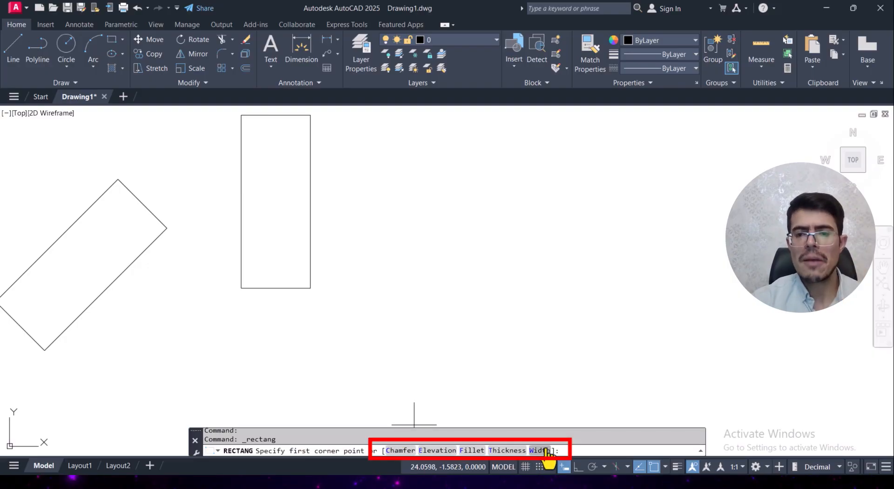
{"action": "left_click", "coordinate": [398, 287]}
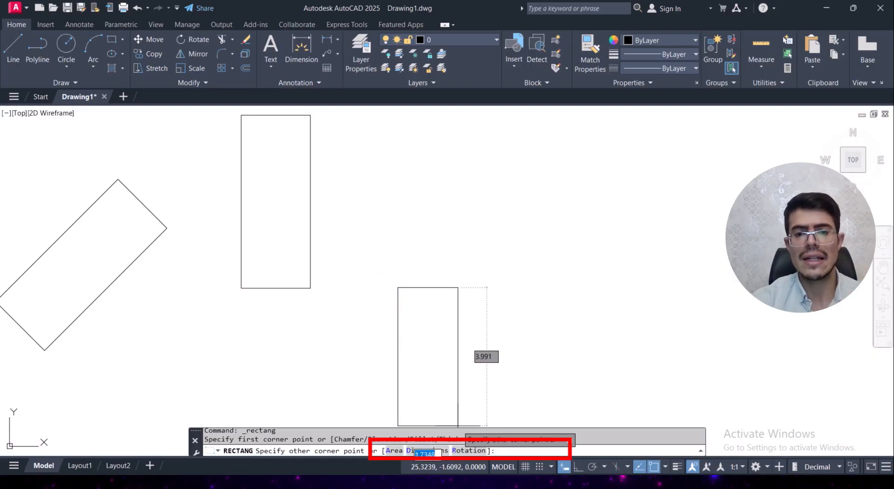
{"action": "key", "text": "Escape"}
Start a new rectangle with the Chamfer option, setting the first chamfer distance to 2 and the second to 3.
{"action": "key", "text": "Return"}
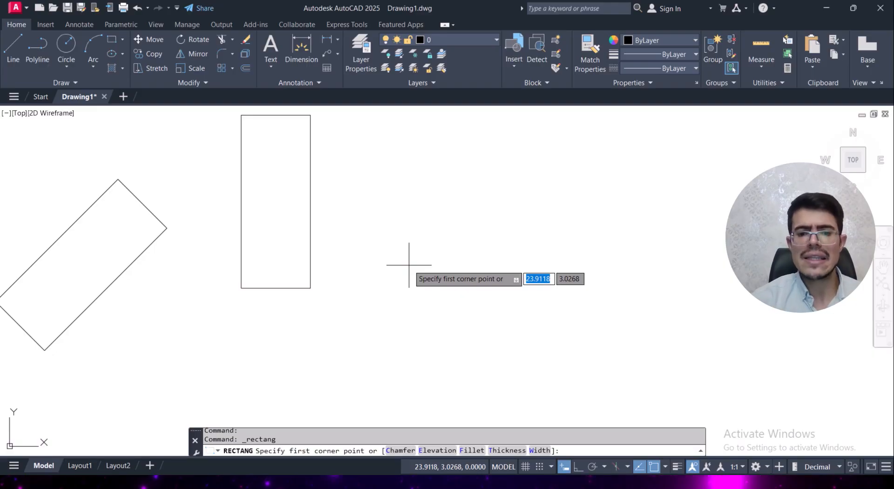
{"action": "type", "text": "c"}
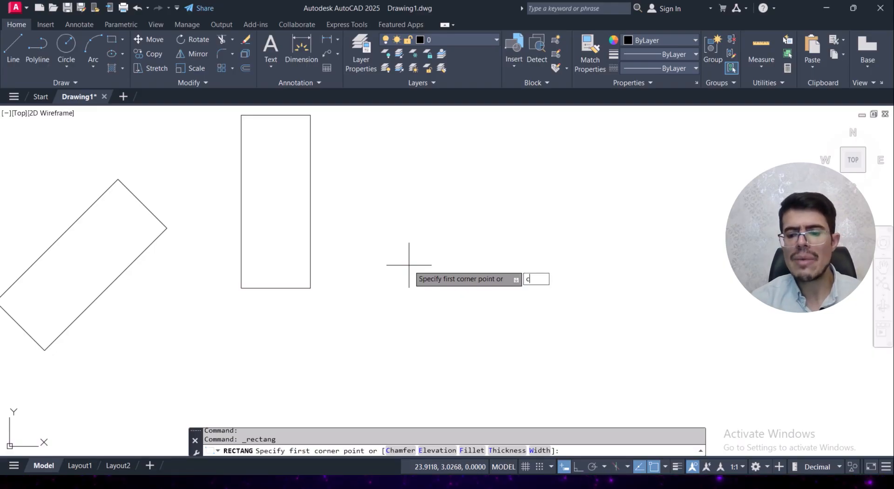
{"action": "key", "text": "Return"}
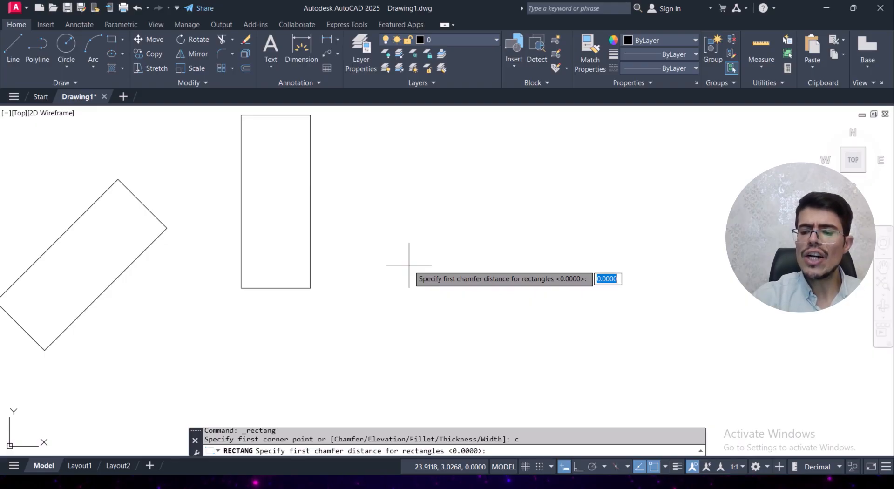
{"action": "type", "text": "2"}
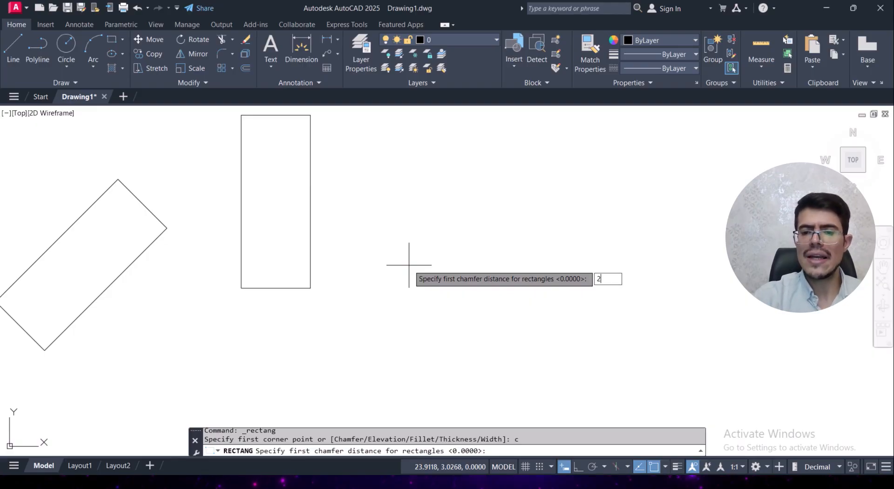
{"action": "key", "text": "Return"}
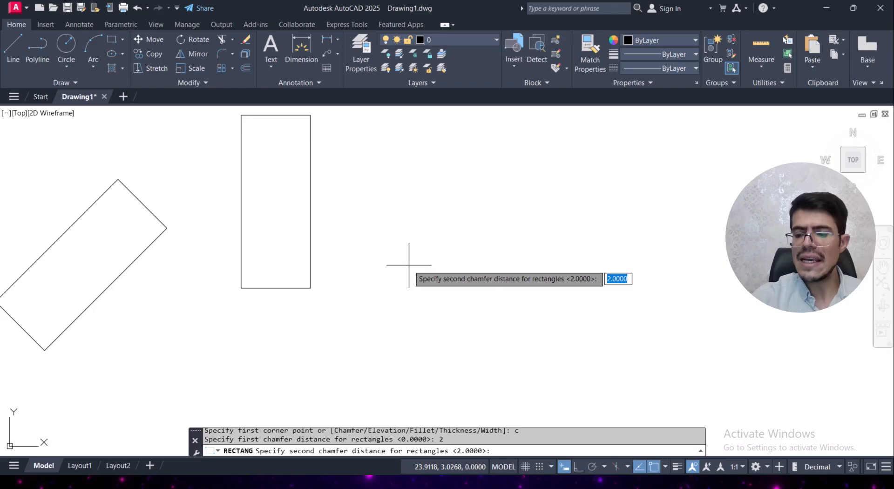
{"action": "type", "text": "3"}
{"action": "key", "text": "Return"}
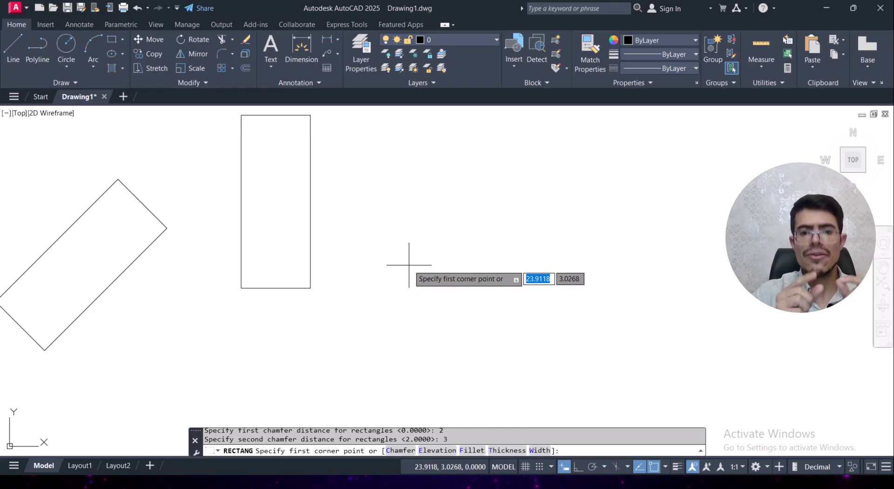
Place the chamfered rectangle beside the last upright one, extending up and to the right, 20 long and about 9 wide.
{"action": "left_click", "coordinate": [403, 302]}
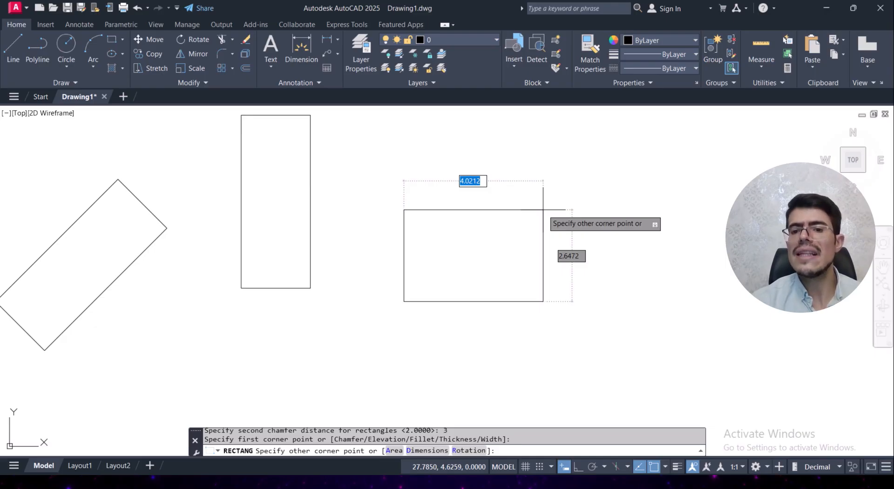
{"action": "middle_click_drag", "start_coordinate": [694, 139], "coordinate": [594, 194]}
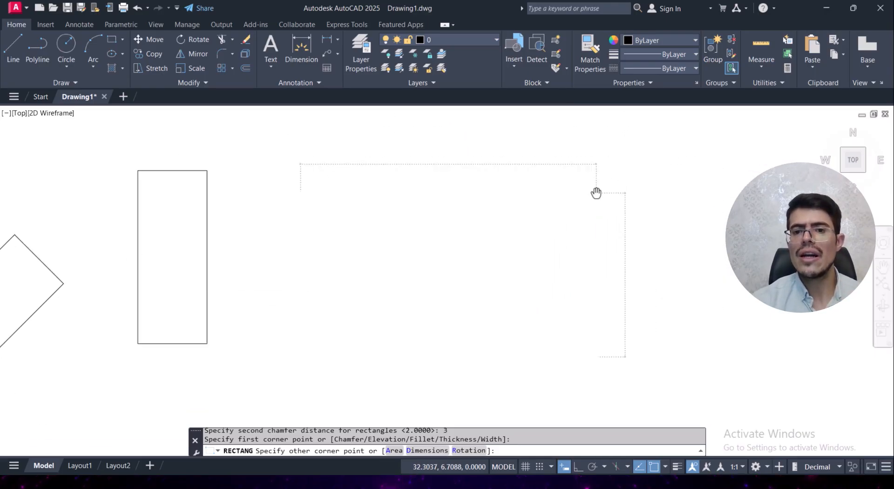
{"action": "scroll", "coordinate": [594, 194], "scroll_direction": "down", "scroll_amount": 4}
{"action": "middle_click_drag", "start_coordinate": [690, 156], "coordinate": [620, 197]}
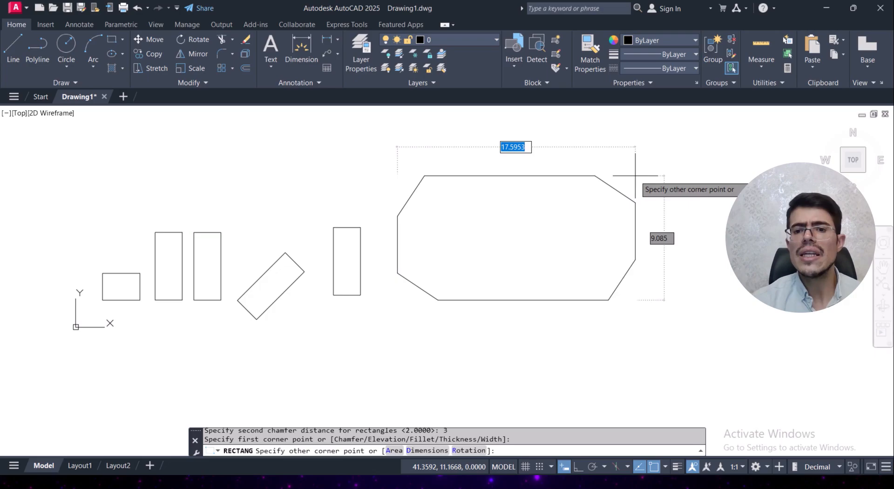
{"action": "type", "text": "20"}
{"action": "key", "text": "Return"}
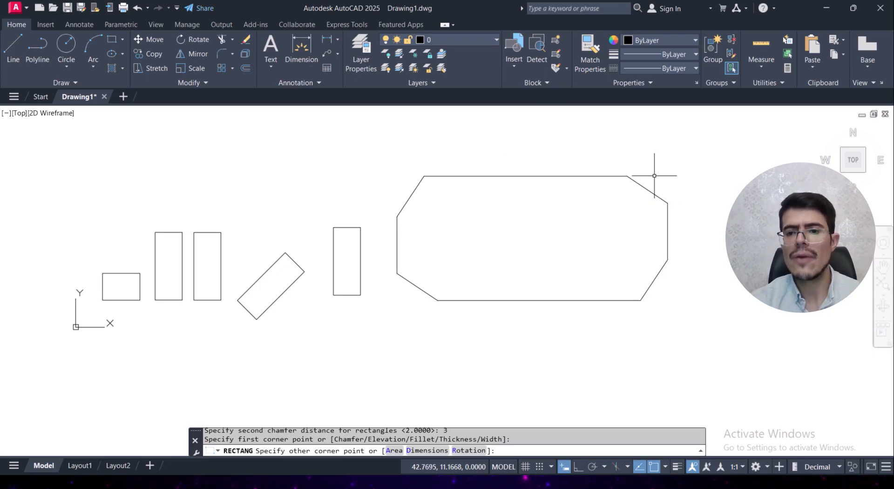
Check the distances of the chamfered rectangle's upper-left chamfer with the Dimension command, without placing a dimension.
{"action": "scroll", "coordinate": [433, 205], "scroll_direction": "up", "scroll_amount": 2}
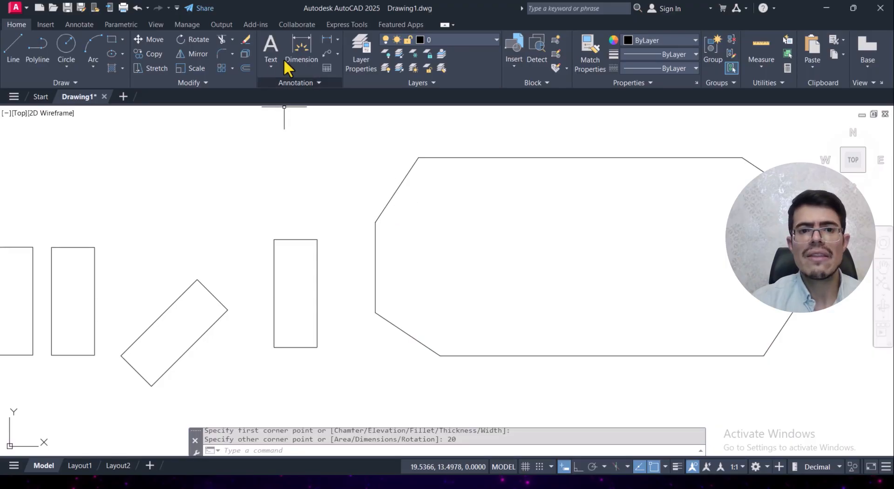
{"action": "left_click", "coordinate": [298, 45]}
{"action": "left_click", "coordinate": [375, 222]}
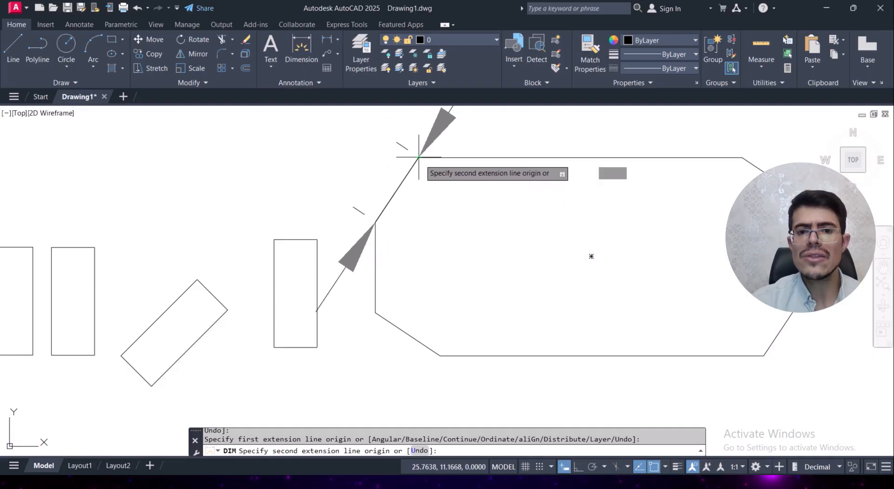
{"action": "scroll", "coordinate": [375, 162], "scroll_direction": "down", "scroll_amount": 4}
{"action": "middle_click_drag", "start_coordinate": [369, 163], "coordinate": [364, 192]}
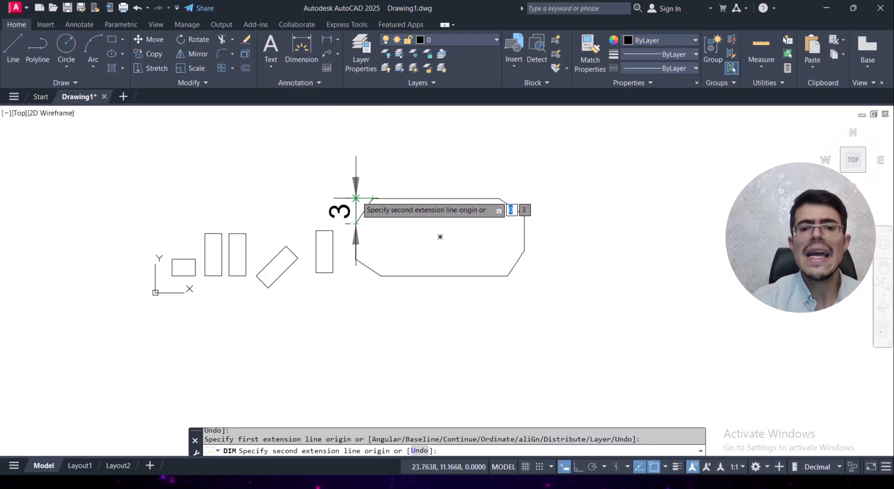
{"action": "key", "text": "Escape"}
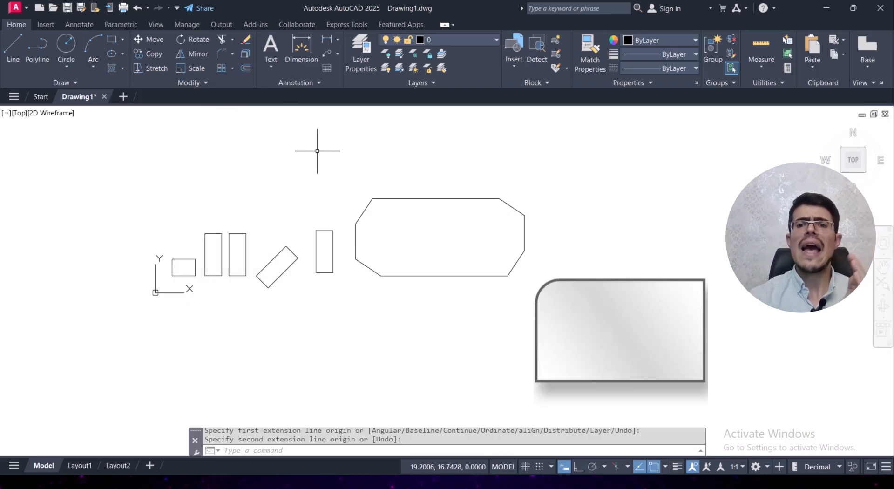
Draw a rectangle with fillet radius 2 beside the chamfered one, about 18.7 long and 8.7 high.
{"action": "middle_click_drag", "start_coordinate": [347, 168], "coordinate": [297, 174]}
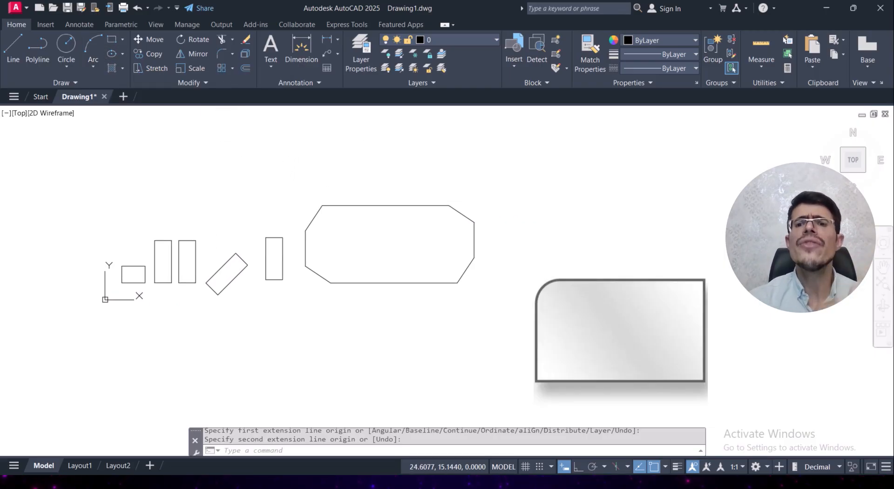
{"action": "left_click", "coordinate": [112, 40]}
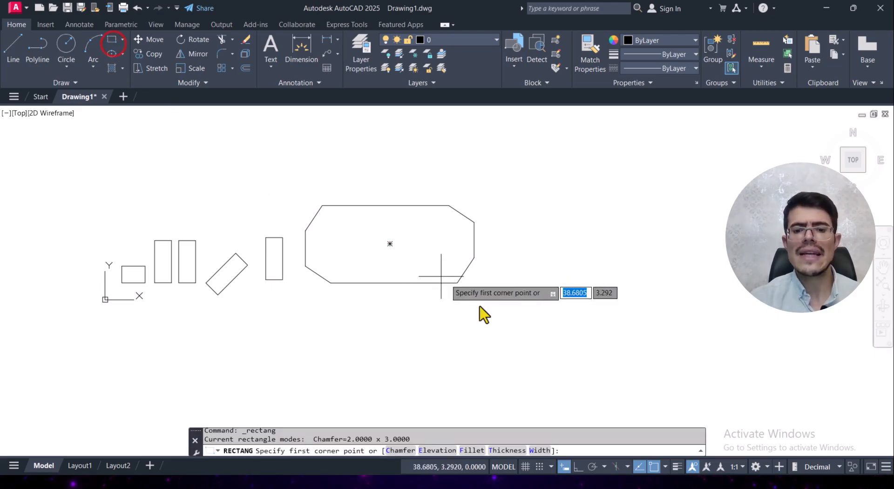
{"action": "left_click", "coordinate": [471, 449]}
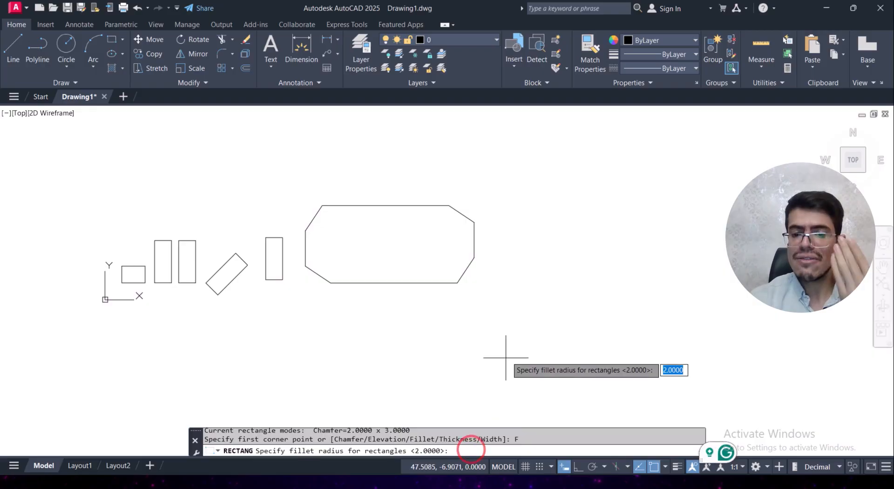
{"action": "scroll", "coordinate": [372, 326], "scroll_direction": "up", "scroll_amount": 5}
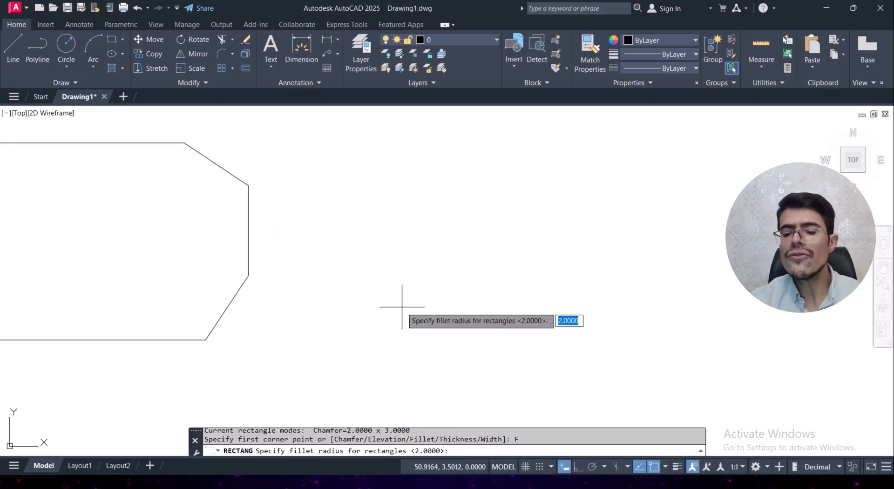
{"action": "key", "text": "Return"}
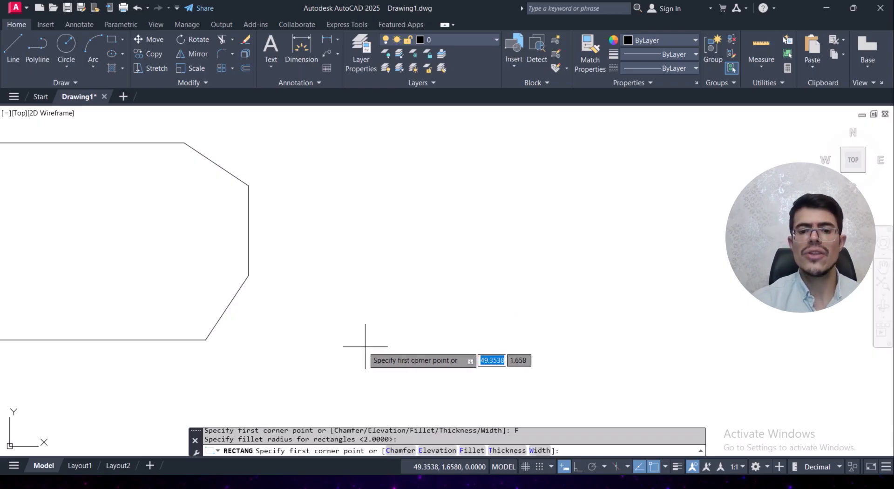
{"action": "left_click", "coordinate": [355, 344]}
{"action": "middle_click_drag", "start_coordinate": [692, 176], "coordinate": [562, 209]}
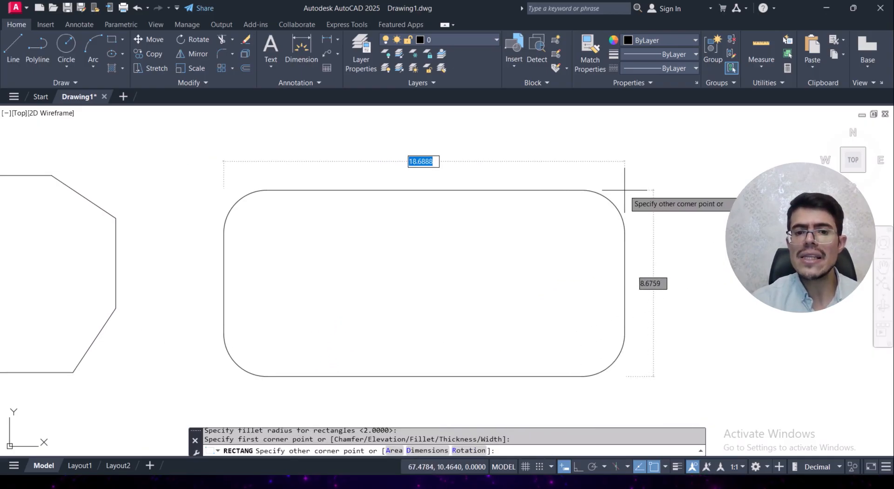
{"action": "left_click", "coordinate": [624, 190]}
Measure the upper-left rounded corner of the filleted rectangle with the Dimension command, without placing a dimension.
{"action": "middle_click_drag", "start_coordinate": [334, 253], "coordinate": [350, 246]}
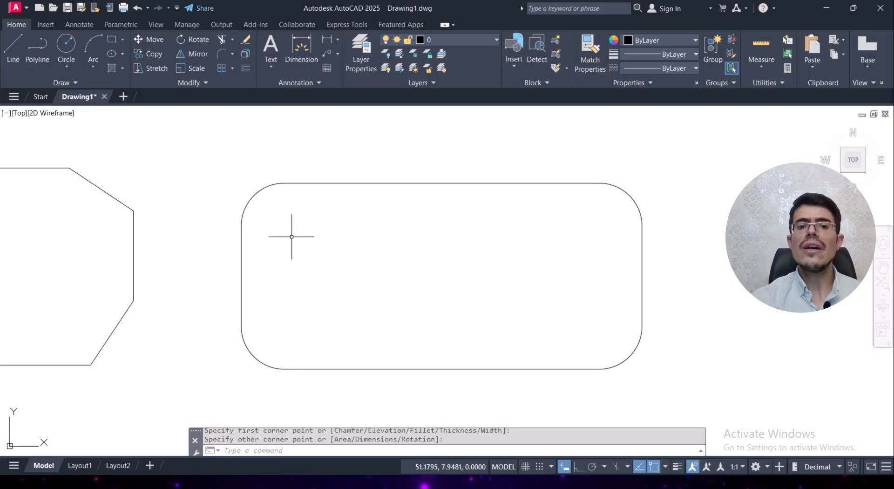
{"action": "left_click", "coordinate": [306, 43]}
{"action": "left_click", "coordinate": [285, 229]}
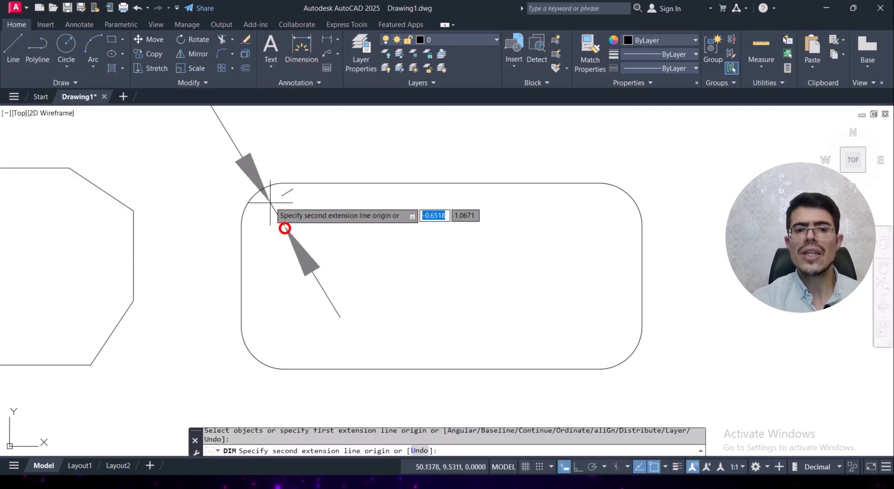
{"action": "scroll", "coordinate": [257, 212], "scroll_direction": "down", "scroll_amount": 2}
{"action": "left_click", "coordinate": [257, 193]}
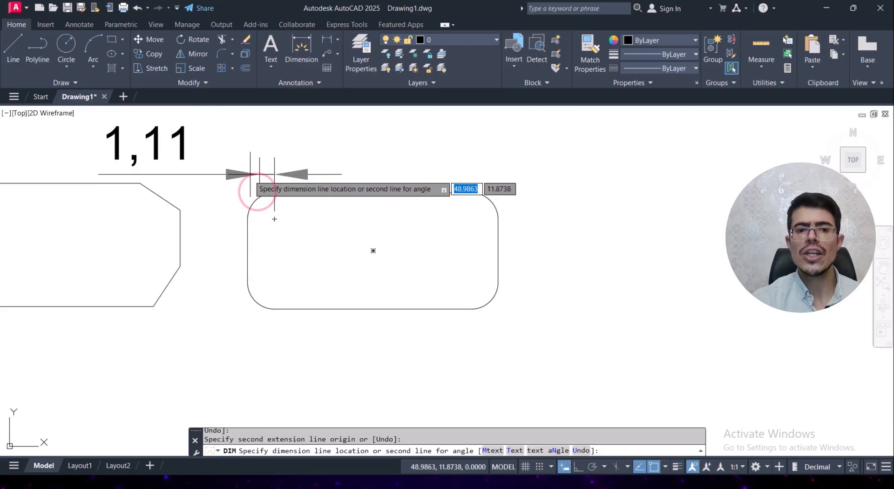
{"action": "scroll", "coordinate": [268, 233], "scroll_direction": "down", "scroll_amount": 2}
{"action": "key", "text": "Escape"}
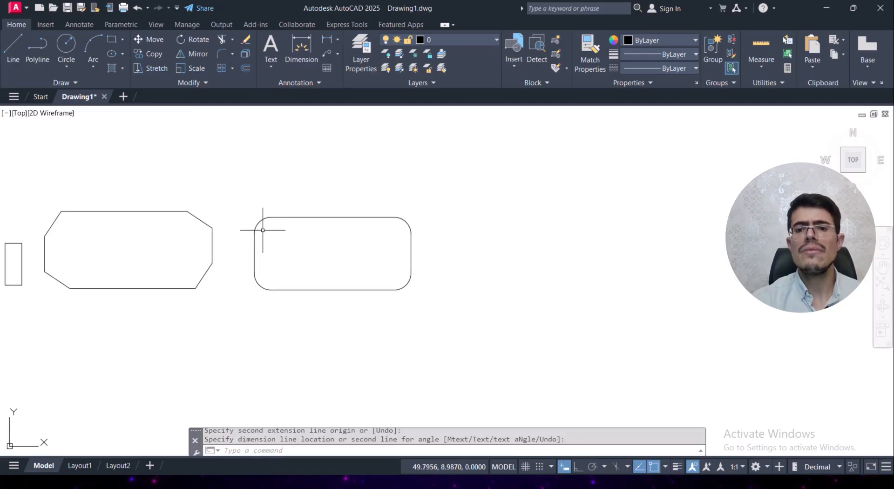
Draw another filleted rectangle with line width 0.5 beside the thin filleted one, about 20.8 long and 8.7 high.
{"action": "middle_click_drag", "start_coordinate": [275, 271], "coordinate": [349, 225]}
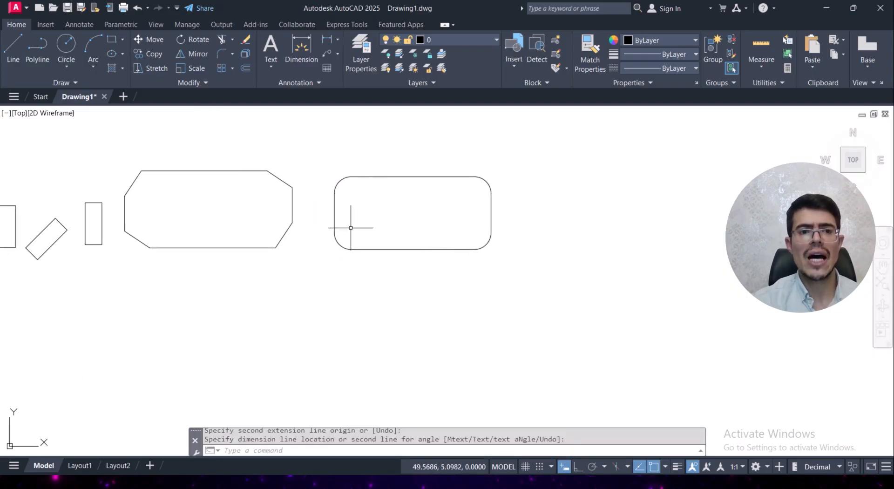
{"action": "left_click", "coordinate": [111, 39]}
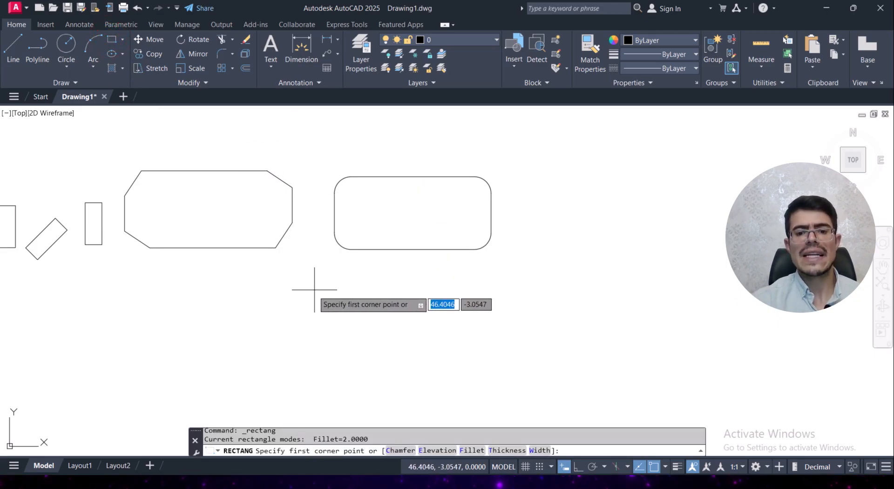
{"action": "scroll", "coordinate": [318, 294], "scroll_direction": "up", "scroll_amount": 2}
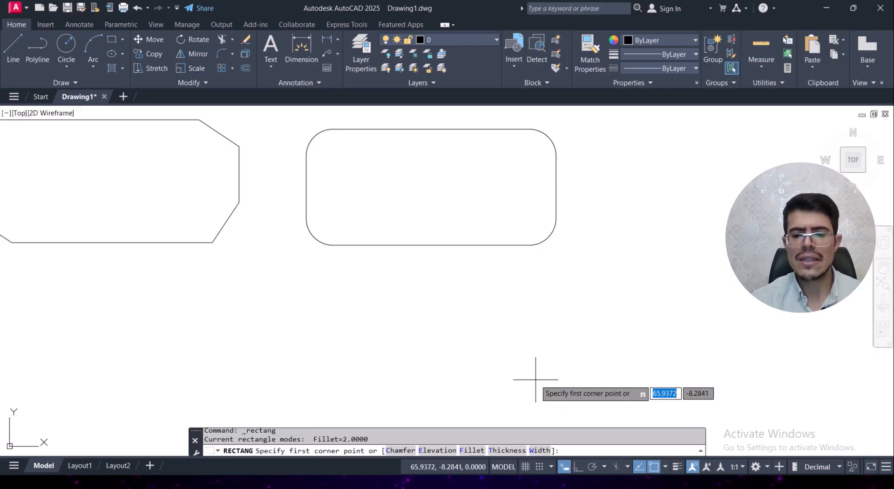
{"action": "type", "text": "w"}
{"action": "key", "text": "Return"}
{"action": "middle_click_drag", "start_coordinate": [537, 366], "coordinate": [368, 364]}
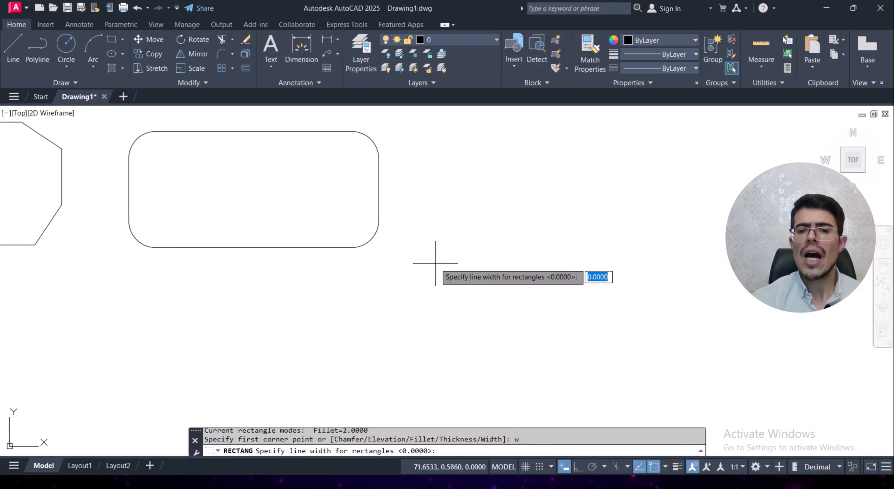
{"action": "type", "text": "0.5"}
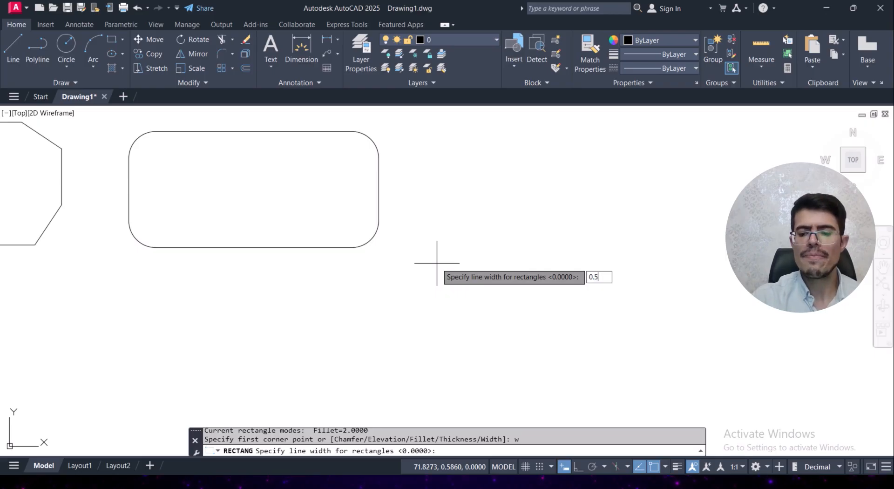
{"action": "key", "text": "Return"}
{"action": "left_click", "coordinate": [464, 248]}
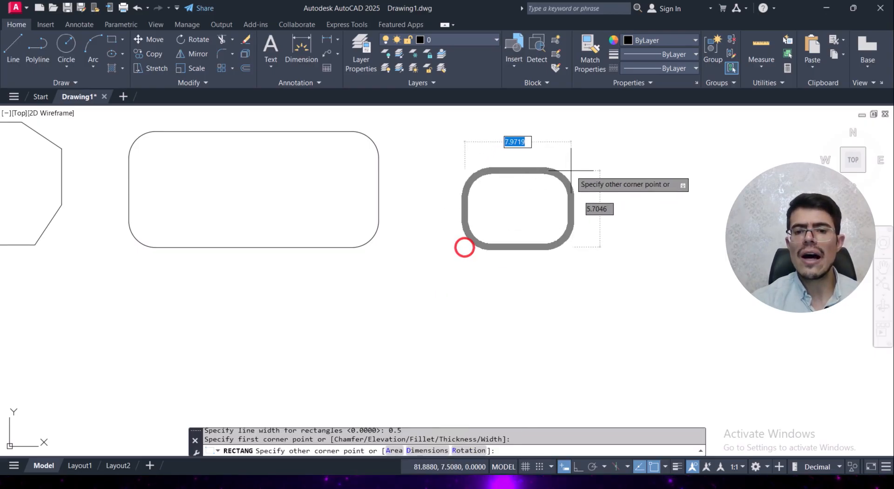
{"action": "middle_click_drag", "start_coordinate": [570, 170], "coordinate": [493, 224]}
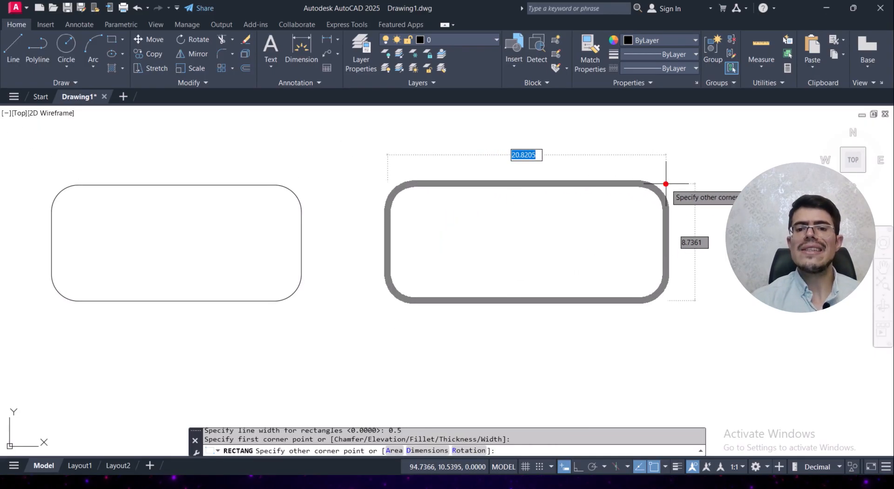
{"action": "left_click", "coordinate": [666, 184]}
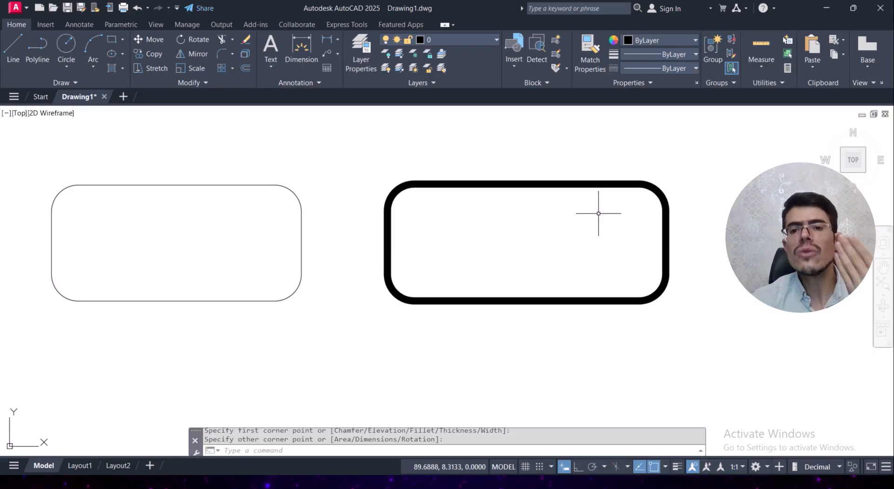
Start a new rectangle and set both chamfer distances and the fillet radius to 0.
{"action": "middle_click_drag", "start_coordinate": [542, 234], "coordinate": [574, 141]}
{"action": "left_click", "coordinate": [112, 40]}
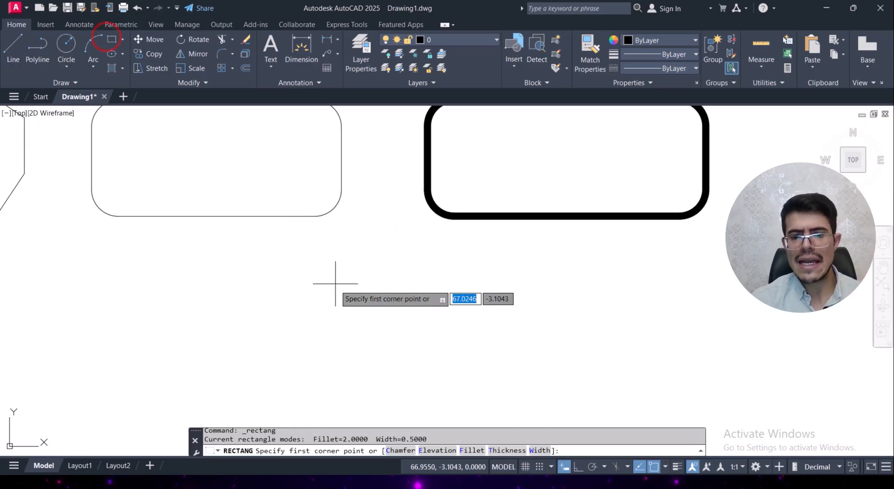
{"action": "left_click", "coordinate": [404, 451]}
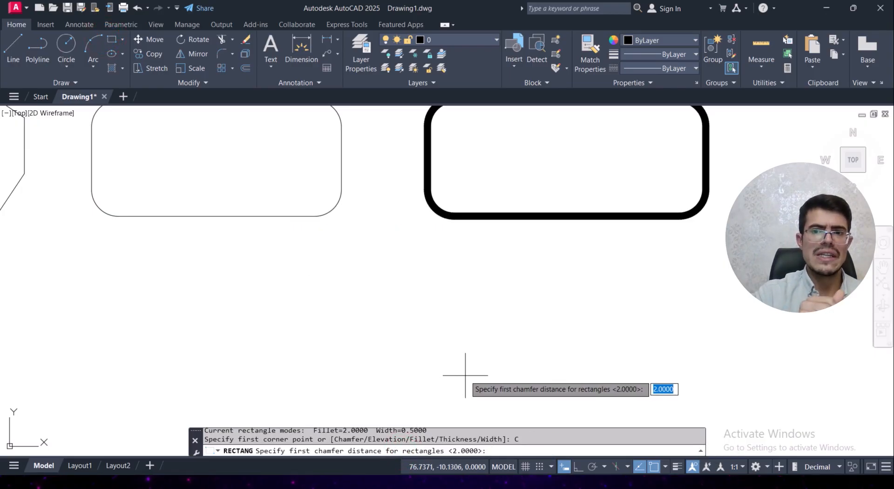
{"action": "type", "text": "0"}
{"action": "key", "text": "Return"}
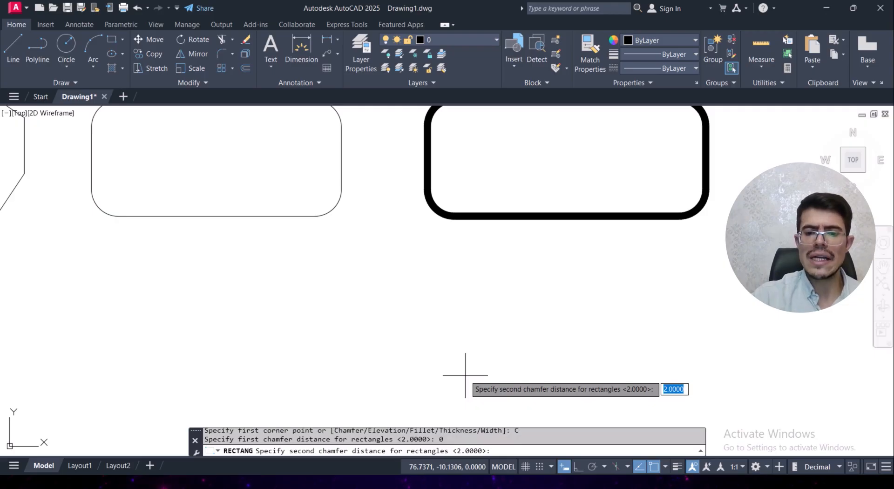
{"action": "type", "text": "0"}
{"action": "key", "text": "Return"}
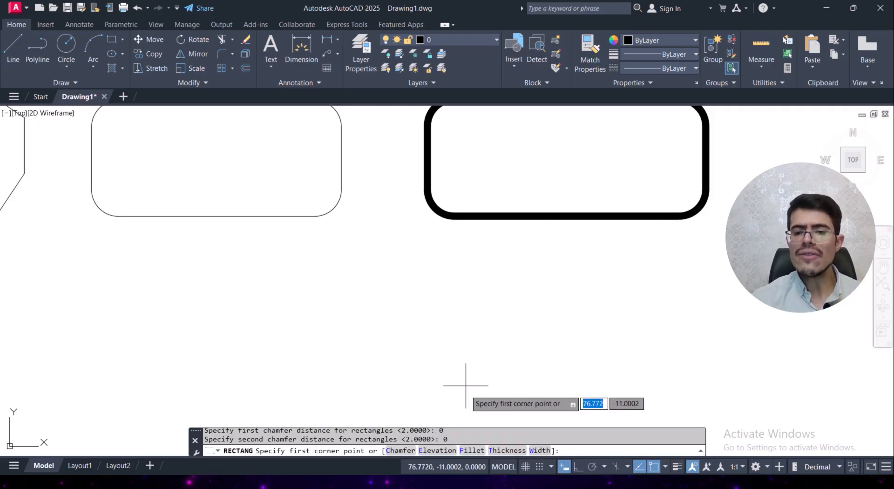
{"action": "left_click", "coordinate": [470, 450]}
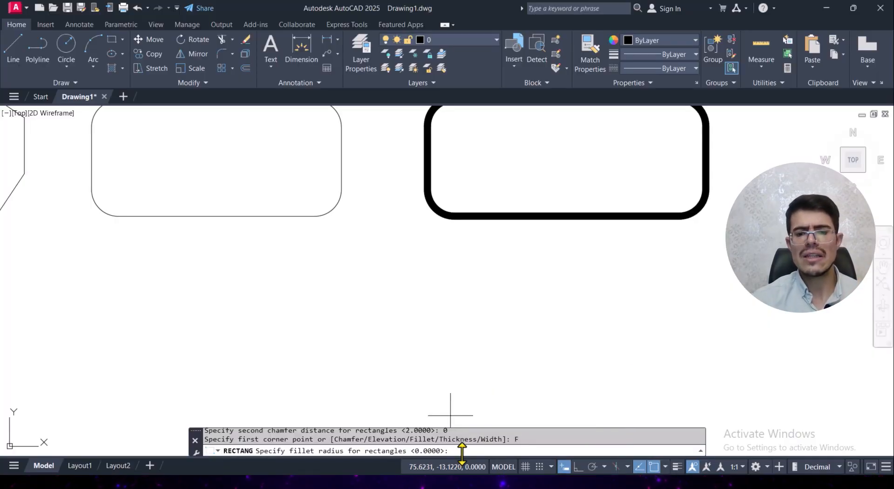
{"action": "type", "text": "0"}
{"action": "key", "text": "Return"}
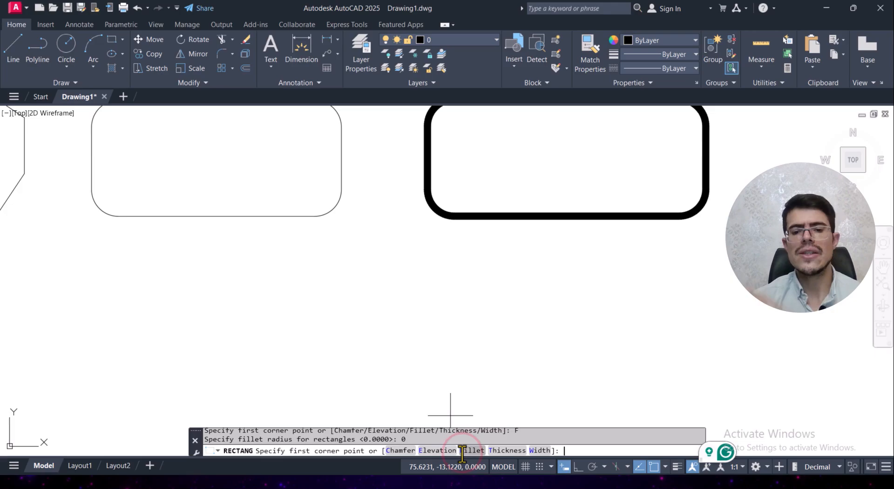
Place the sharp-cornered thick rectangle below the two filleted ones by picking its lower-left and upper-right corners.
{"action": "left_click", "coordinate": [310, 399]}
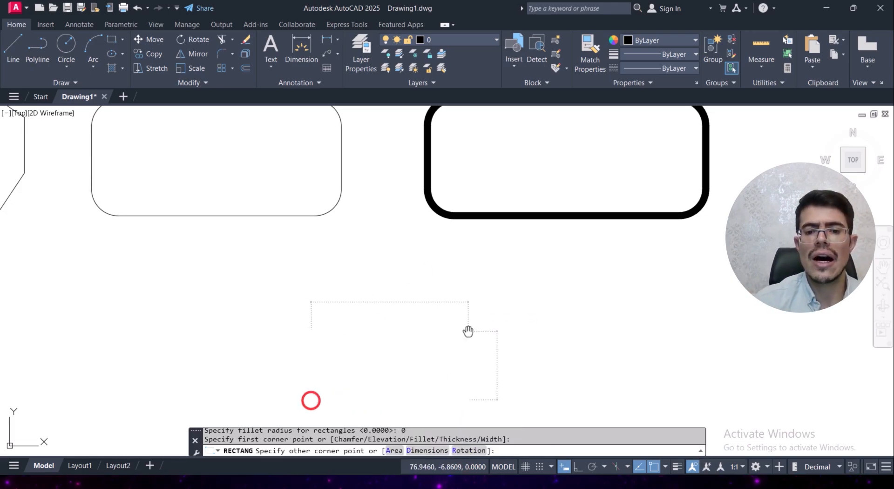
{"action": "middle_click_drag", "start_coordinate": [469, 321], "coordinate": [455, 283]}
{"action": "left_click", "coordinate": [566, 237]}
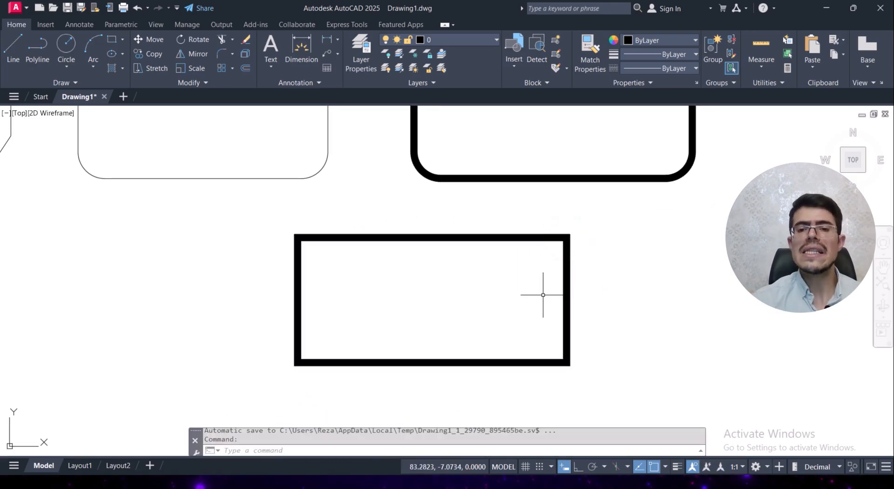